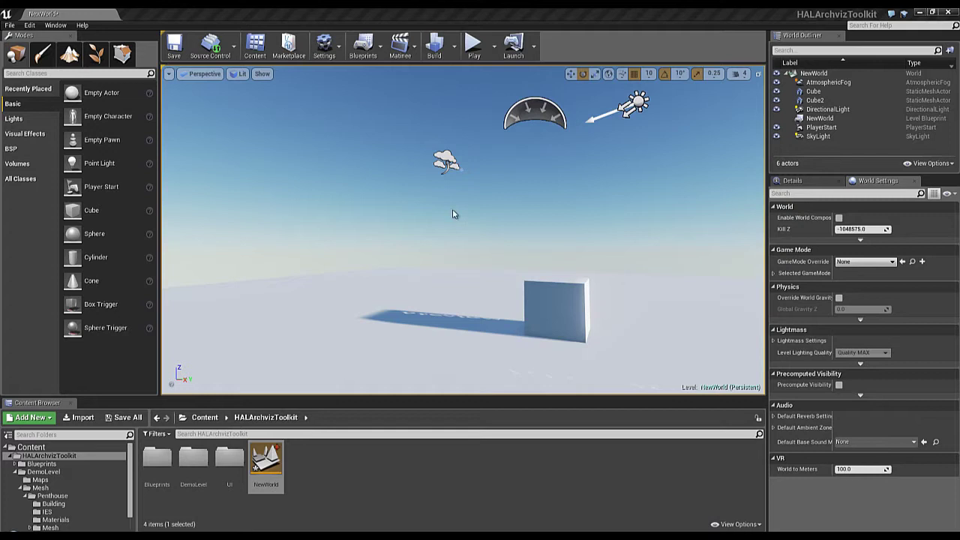
Step: Orbit around the cube and sky, then list the HALArchvizToolkit Blueprints folder assets
{"action": "right_click_drag", "start_coordinate": [515, 240], "coordinate": [494, 261]}
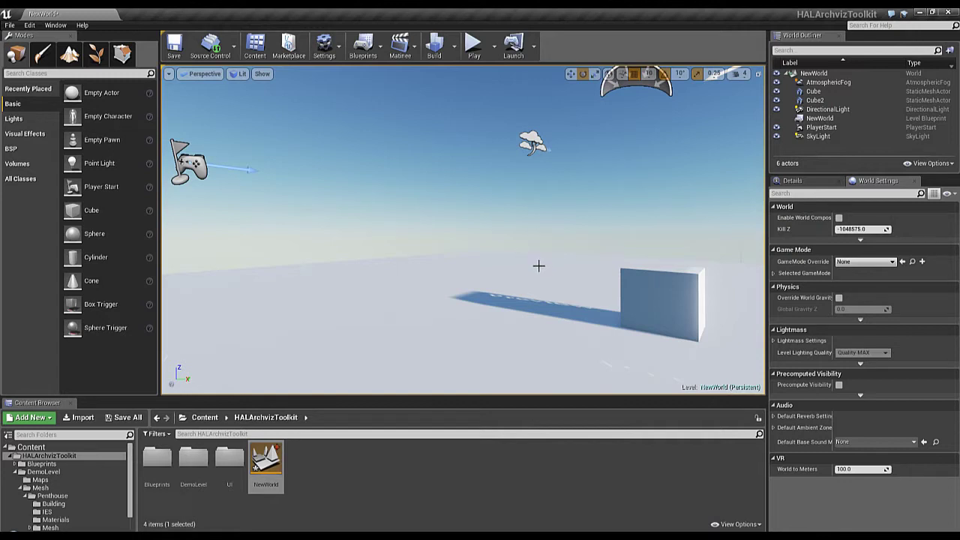
{"action": "mouse_move", "coordinate": [504, 264]}
{"action": "right_mouse_down"}
{"action": "mouse_move", "coordinate": [497, 249]}
{"action": "mouse_move", "coordinate": [466, 266]}
{"action": "mouse_move", "coordinate": [514, 277]}
{"action": "right_mouse_up"}
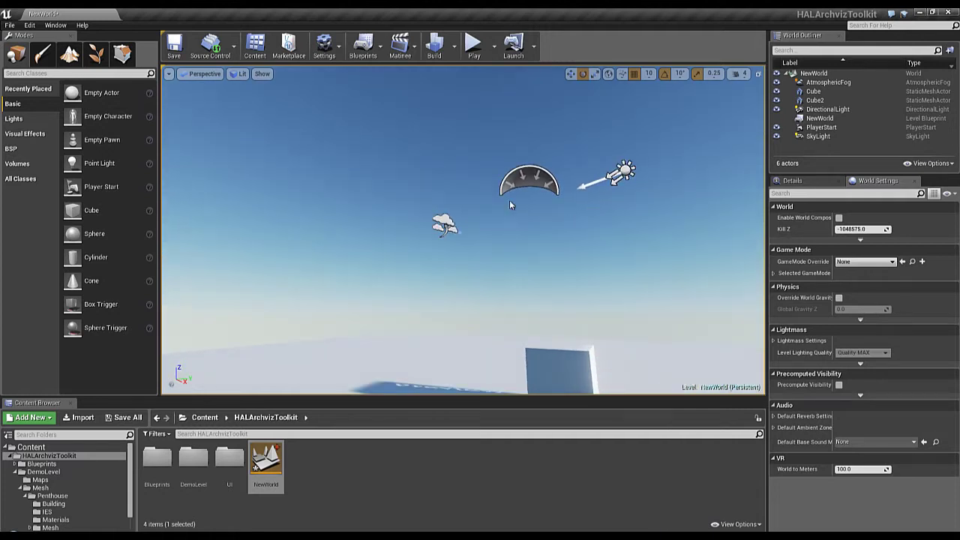
{"action": "right_click_drag", "start_coordinate": [498, 313], "coordinate": [474, 330]}
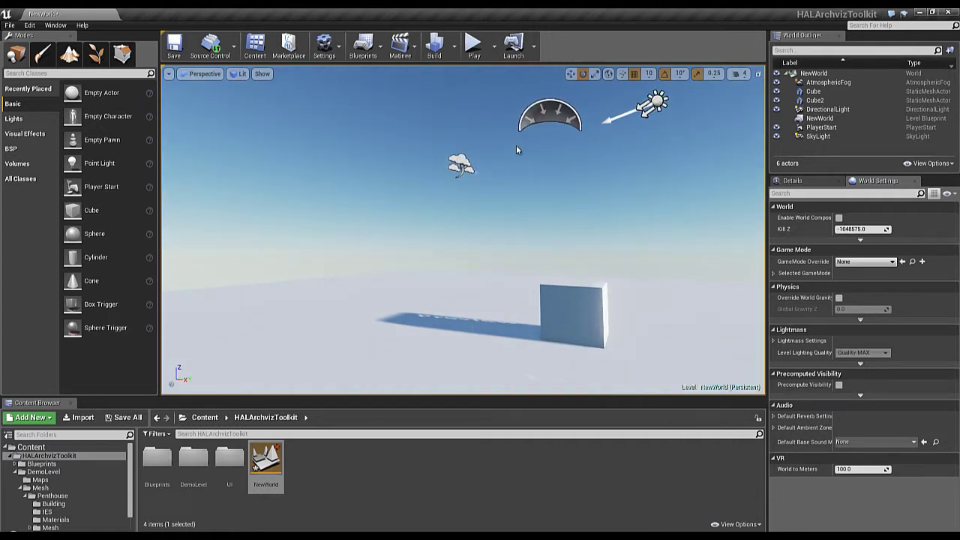
{"action": "mouse_move", "coordinate": [449, 213]}
{"action": "right_mouse_down"}
{"action": "mouse_move", "coordinate": [410, 280]}
{"action": "mouse_move", "coordinate": [437, 250]}
{"action": "mouse_move", "coordinate": [437, 259]}
{"action": "right_mouse_up"}
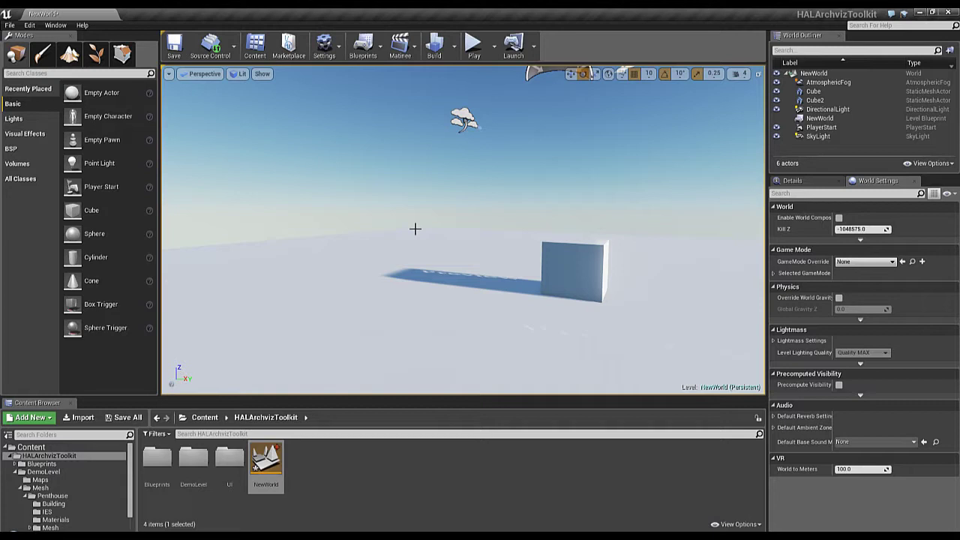
{"action": "left_click", "coordinate": [61, 460]}
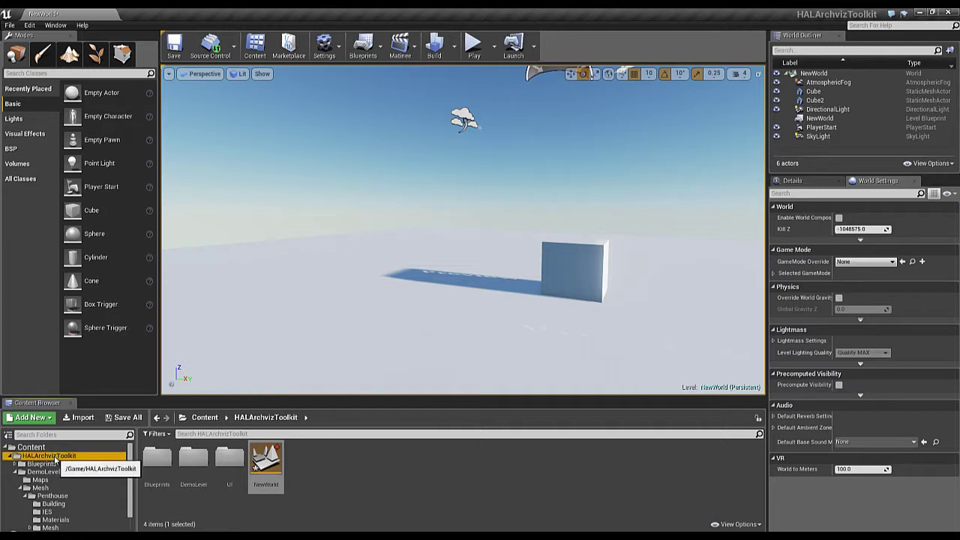
{"action": "left_click", "coordinate": [42, 465]}
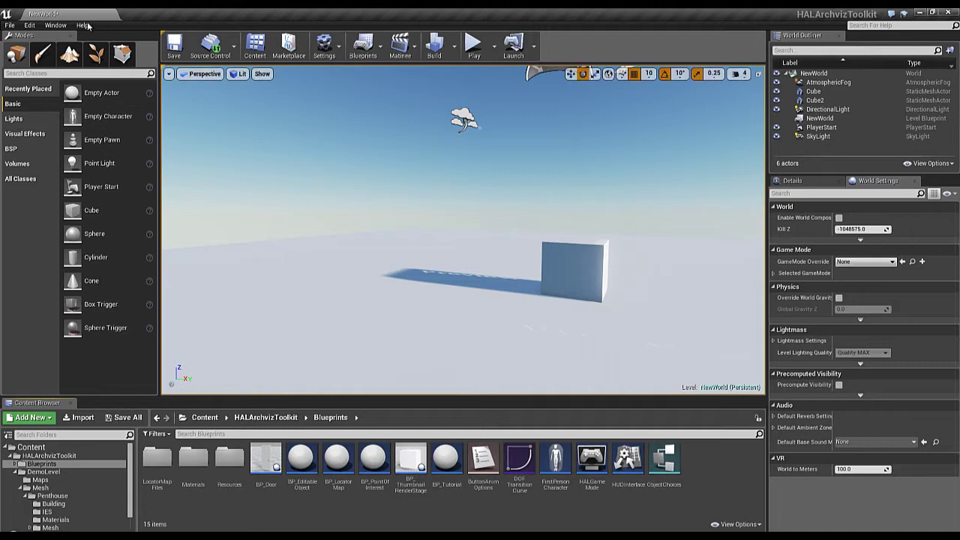
Step: Check the Maps & Modes page in Project Settings, then close it
{"action": "left_click", "coordinate": [29, 25]}
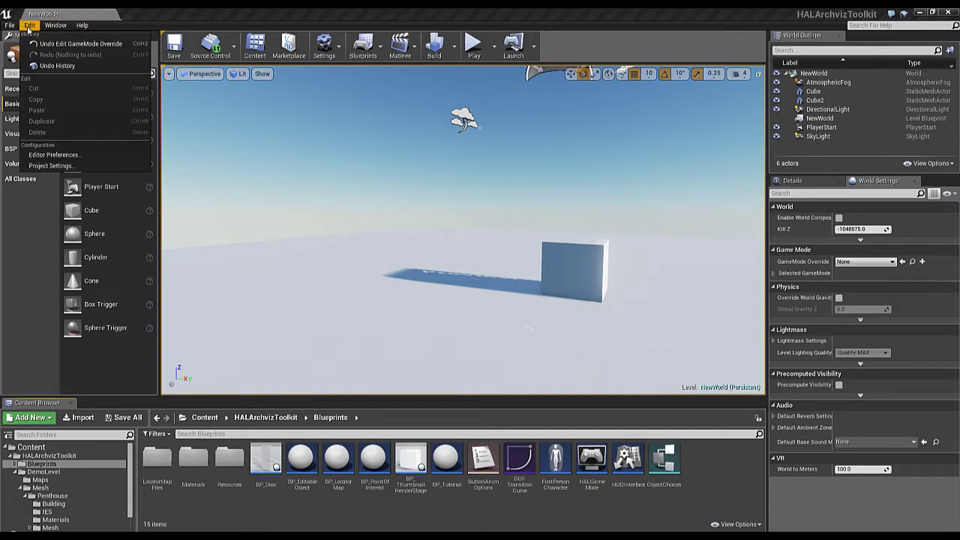
{"action": "left_click", "coordinate": [88, 165]}
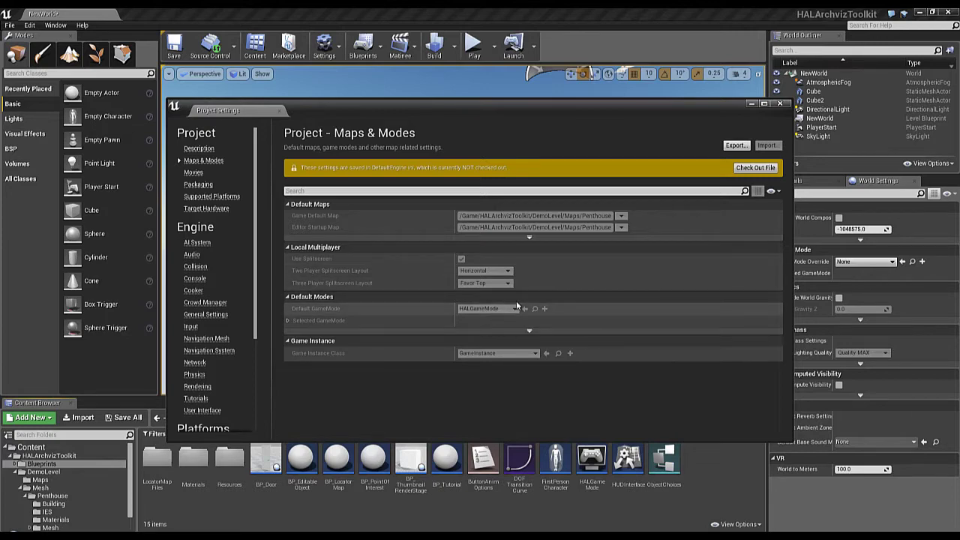
{"action": "left_click", "coordinate": [780, 104]}
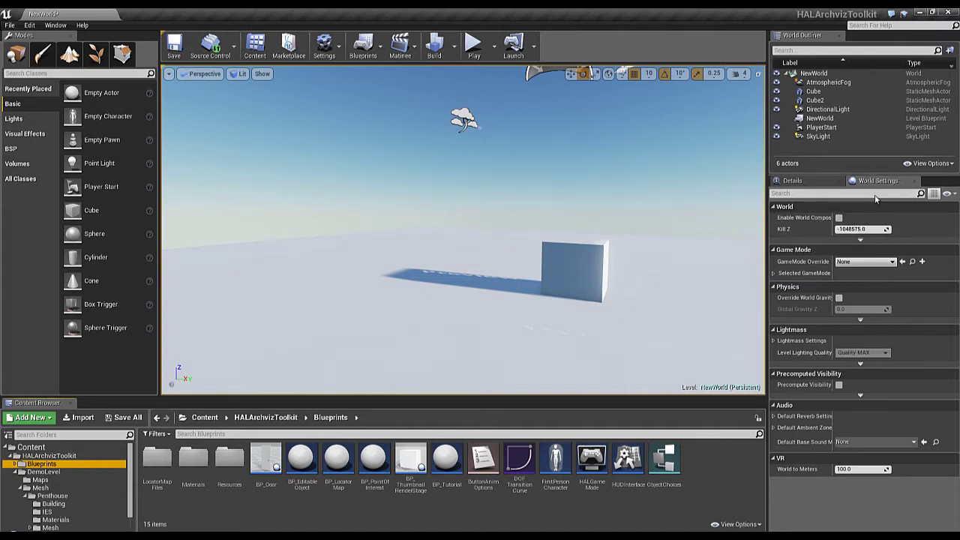
Step: Set the World Settings GameMode Override to HALGameMode
{"action": "left_click", "coordinate": [882, 262]}
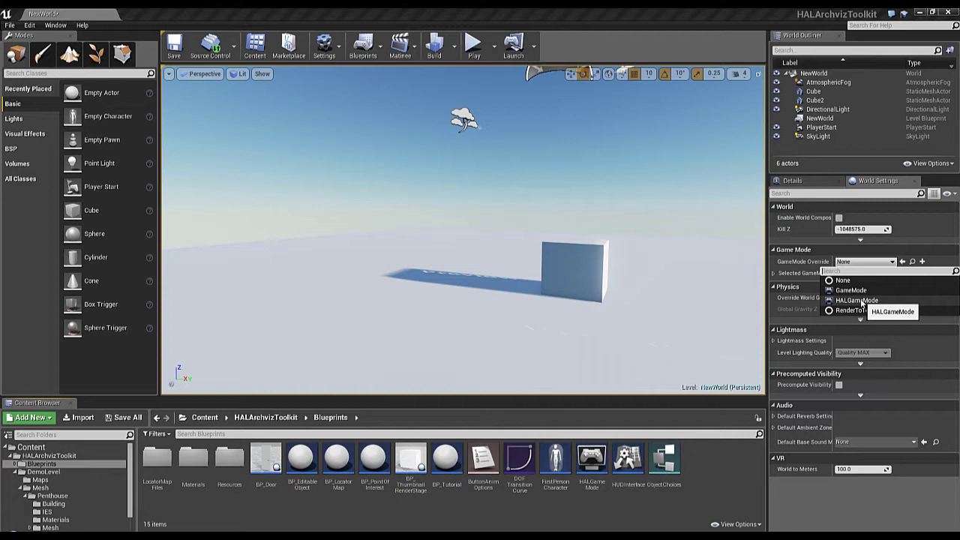
{"action": "left_click", "coordinate": [856, 300]}
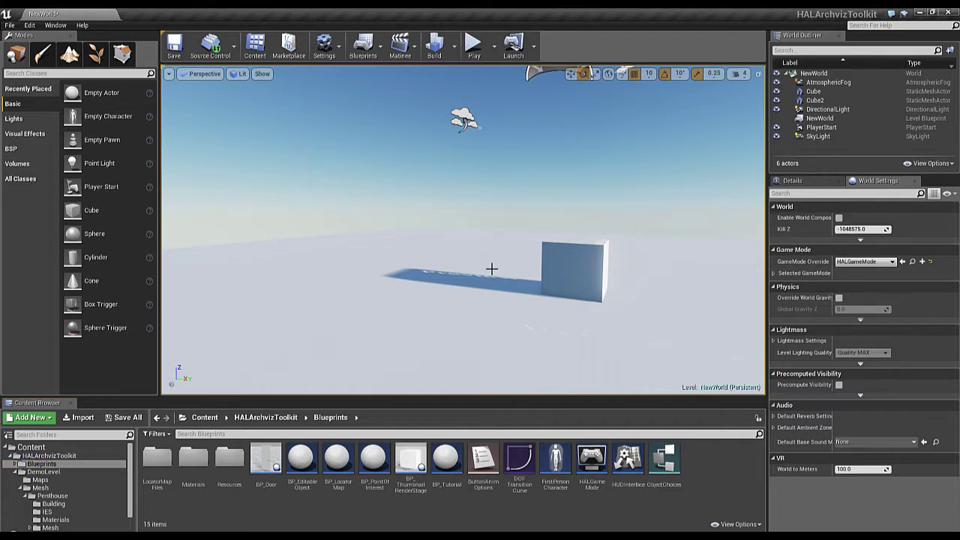
{"action": "right_click_drag", "start_coordinate": [490, 268], "coordinate": [480, 249]}
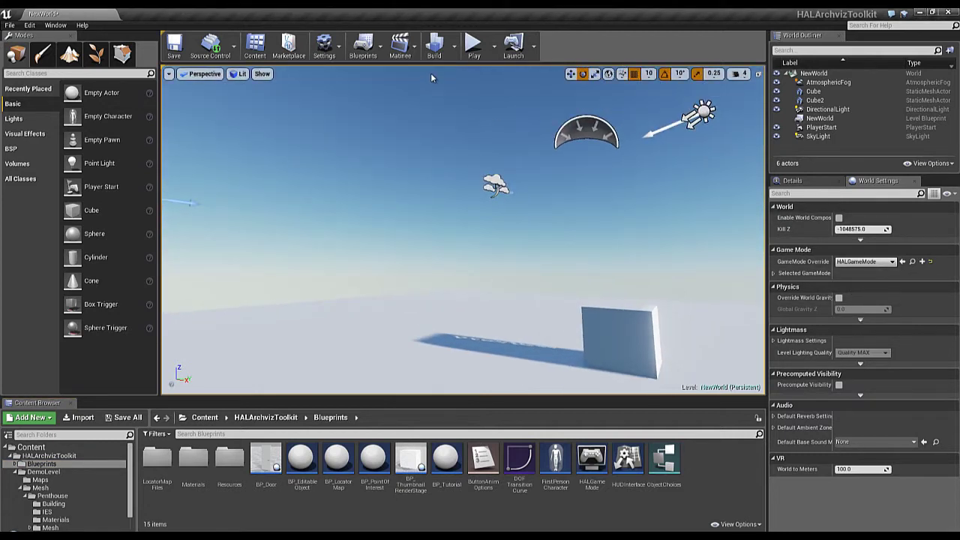
Step: Play the level, try the camera, help and walk HUD buttons, then stop
{"action": "left_click", "coordinate": [472, 51]}
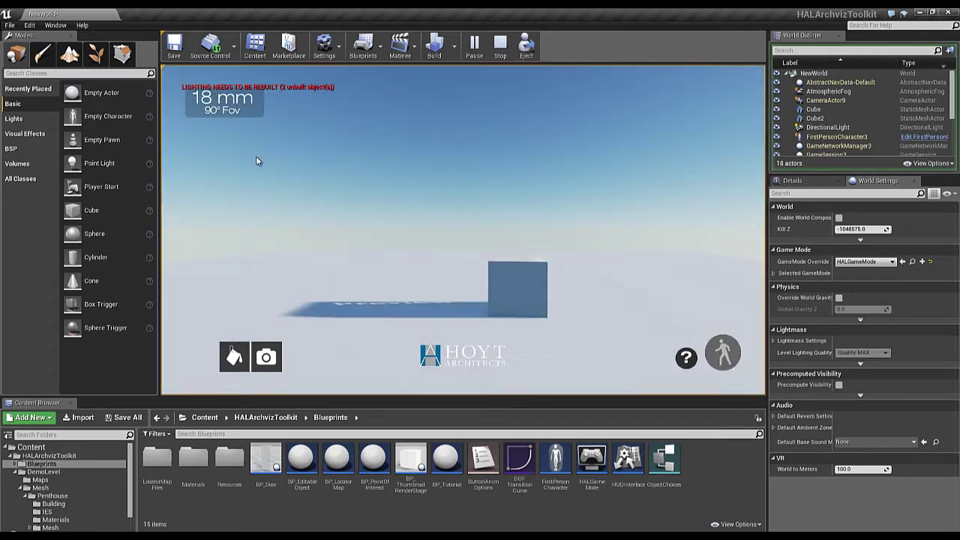
{"action": "left_click", "coordinate": [265, 357]}
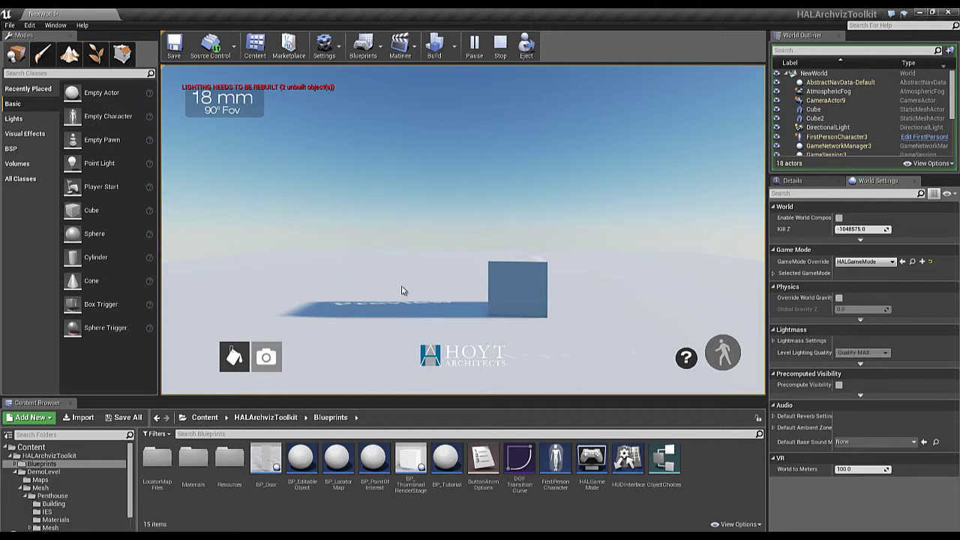
{"action": "left_click", "coordinate": [681, 365]}
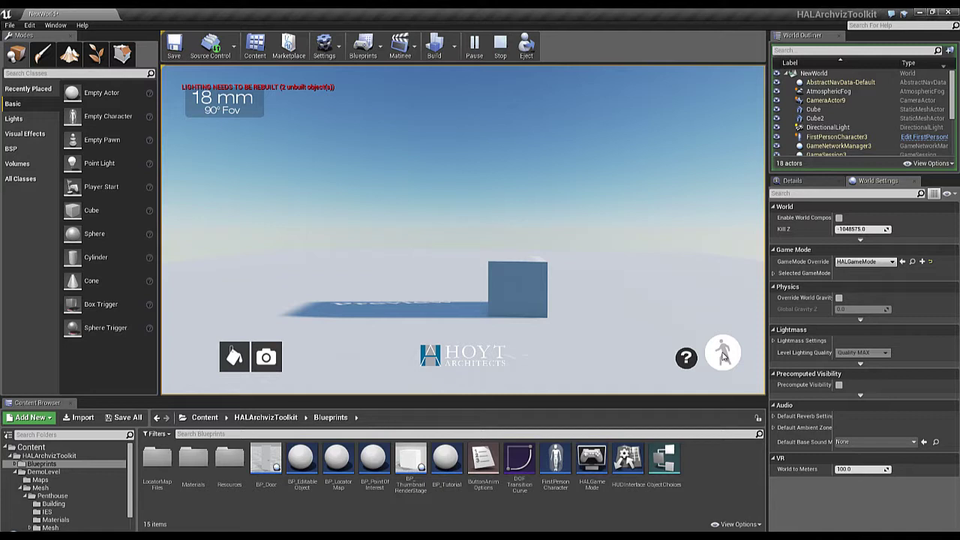
{"action": "left_click", "coordinate": [716, 352]}
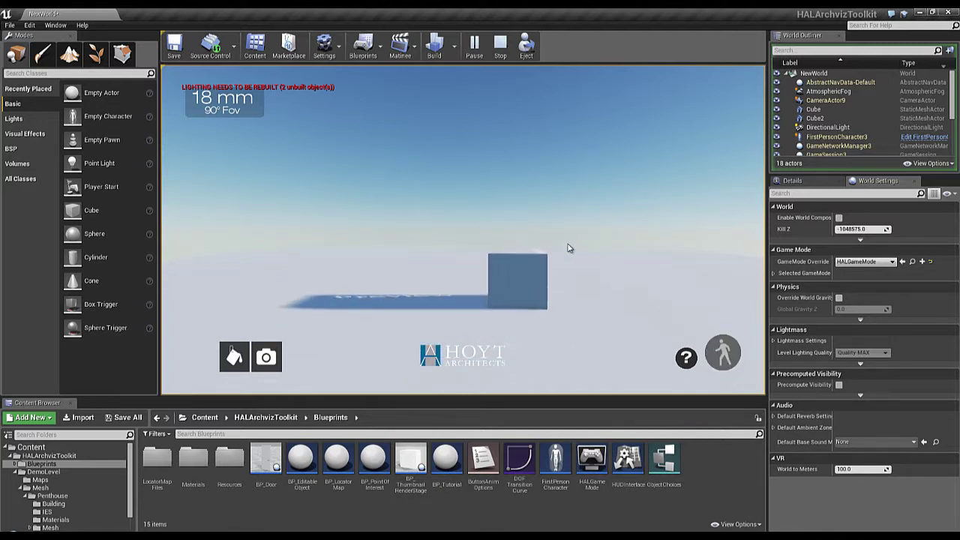
{"action": "left_click", "coordinate": [499, 46]}
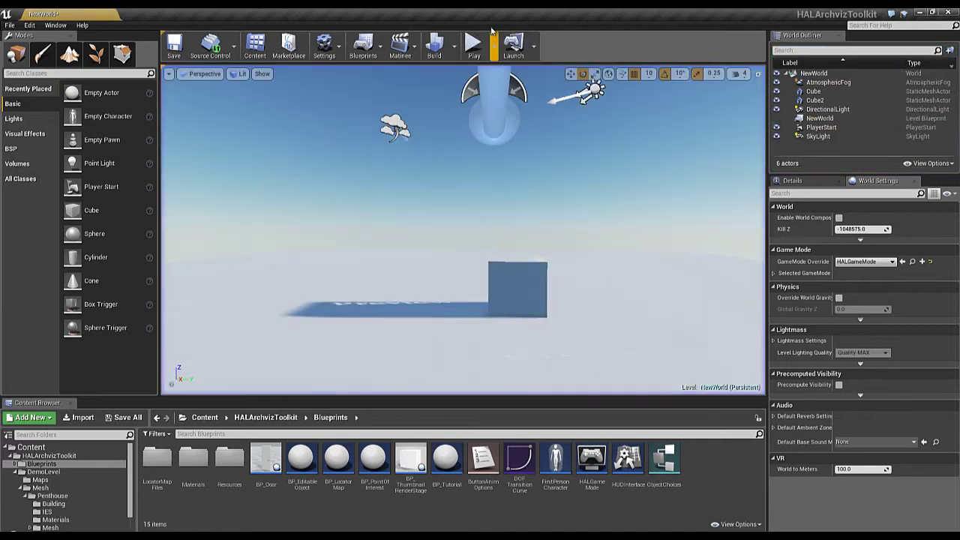
{"action": "left_click_drag", "start_coordinate": [606, 321], "coordinate": [608, 312]}
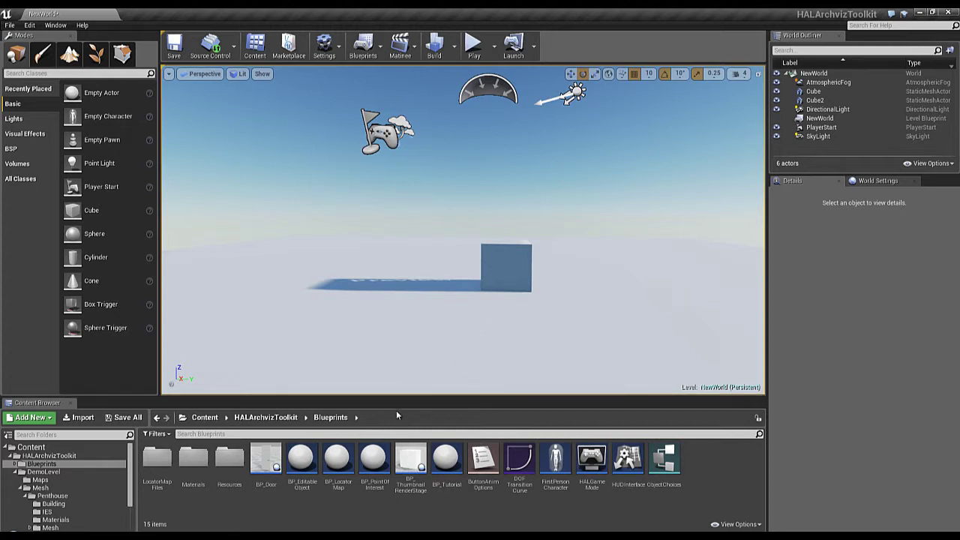
Step: Place a BP_LocatorMap actor with two Floor Textures and two Floor Heights entries
{"action": "left_click", "coordinate": [336, 467]}
{"action": "left_click_drag", "start_coordinate": [336, 466], "coordinate": [465, 321]}
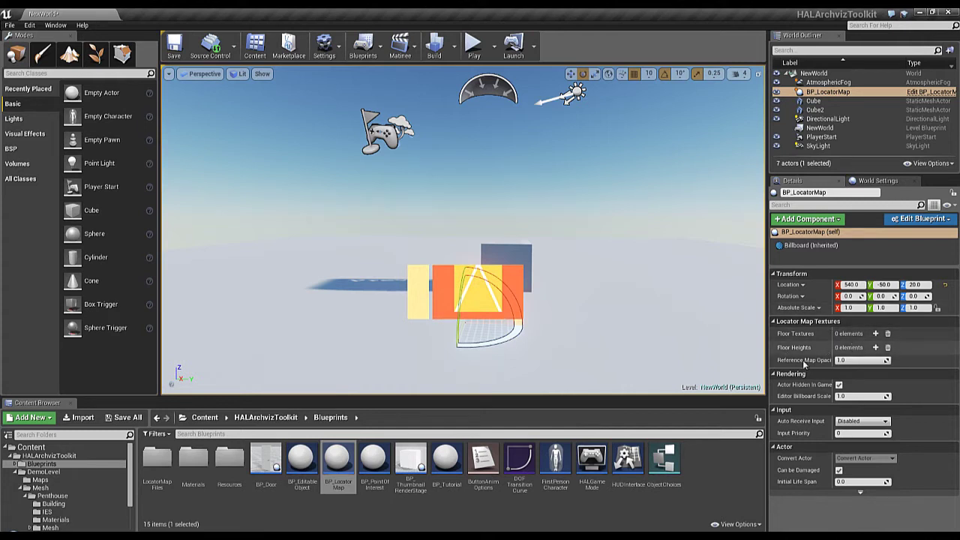
{"action": "left_click", "coordinate": [875, 333]}
{"action": "left_click", "coordinate": [875, 333]}
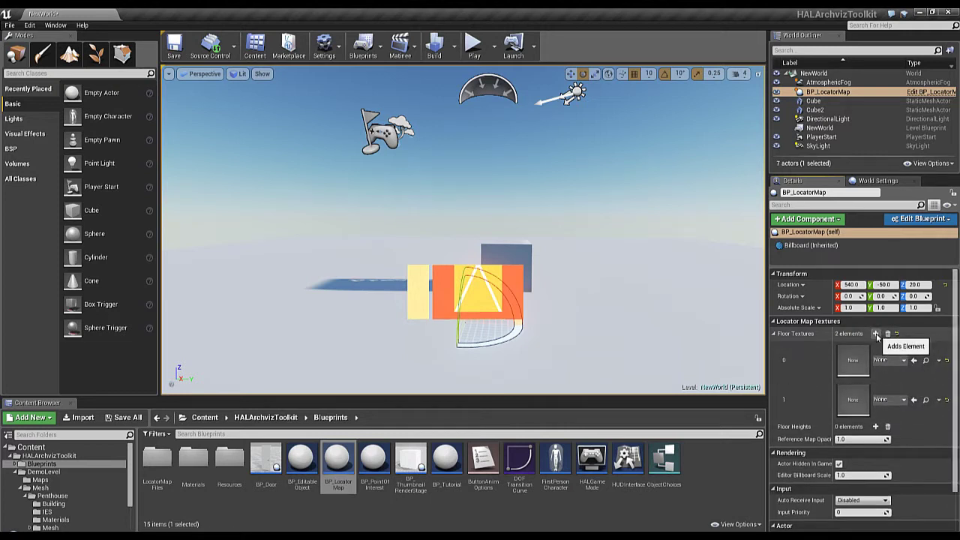
{"action": "left_click", "coordinate": [875, 427]}
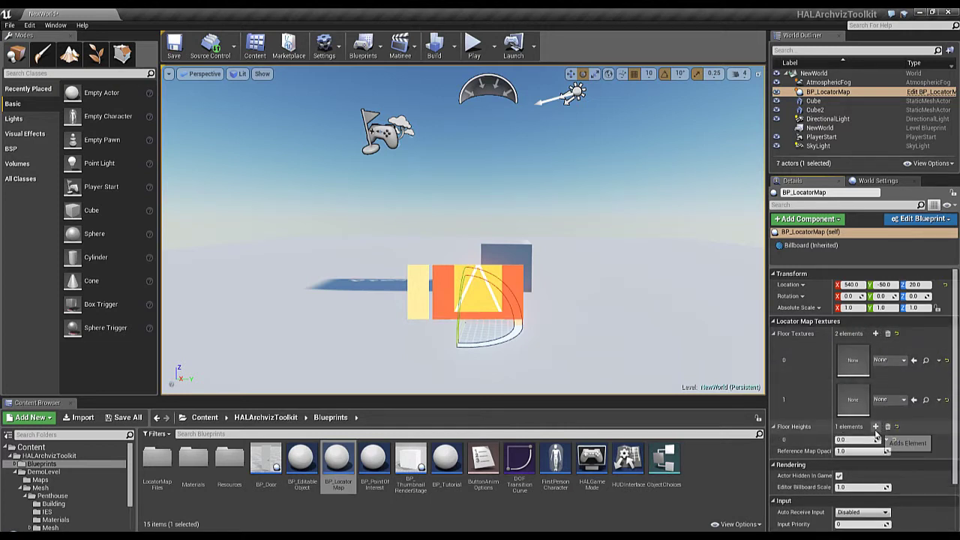
{"action": "left_click", "coordinate": [875, 427]}
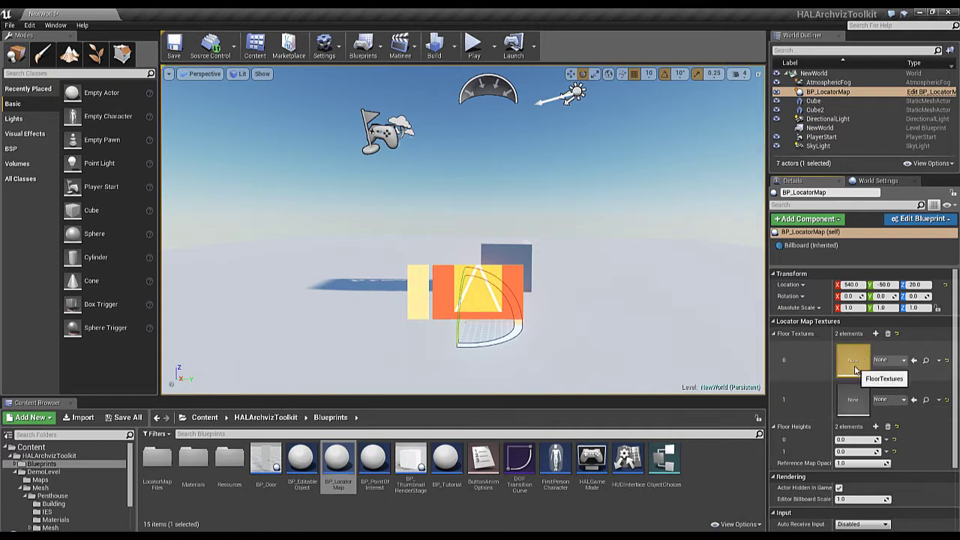
Step: From UI > LocatorMap, assign T_LocatorMap_L1 to floor texture 0 and T_LocatorMap_L2 to slot 1
{"action": "left_click", "coordinate": [129, 458]}
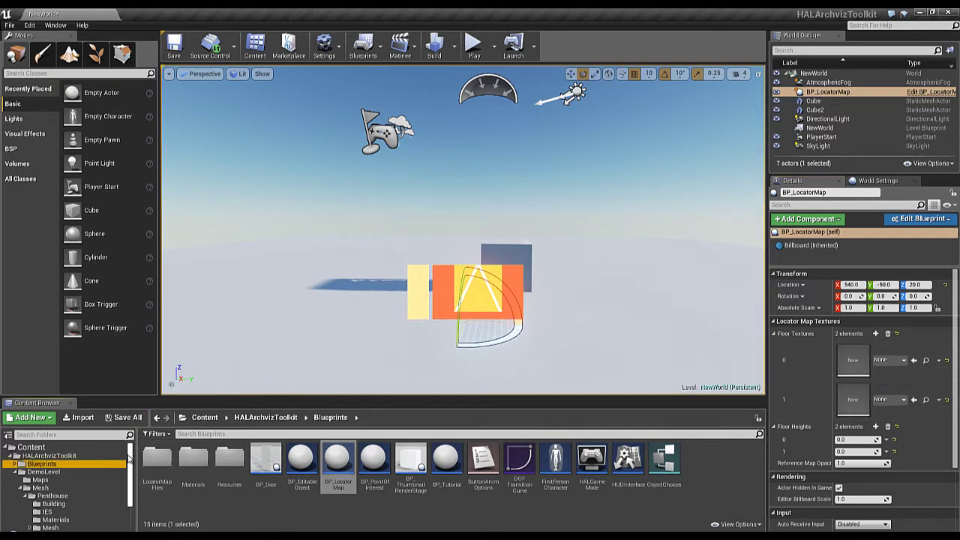
{"action": "scroll", "coordinate": [126, 472], "scroll_direction": "down", "scroll_amount": 2}
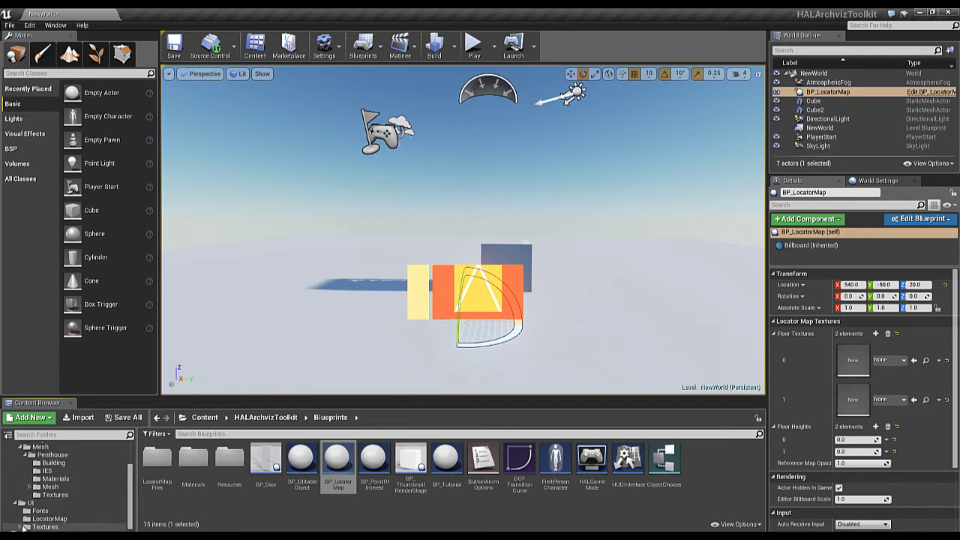
{"action": "left_click", "coordinate": [48, 519]}
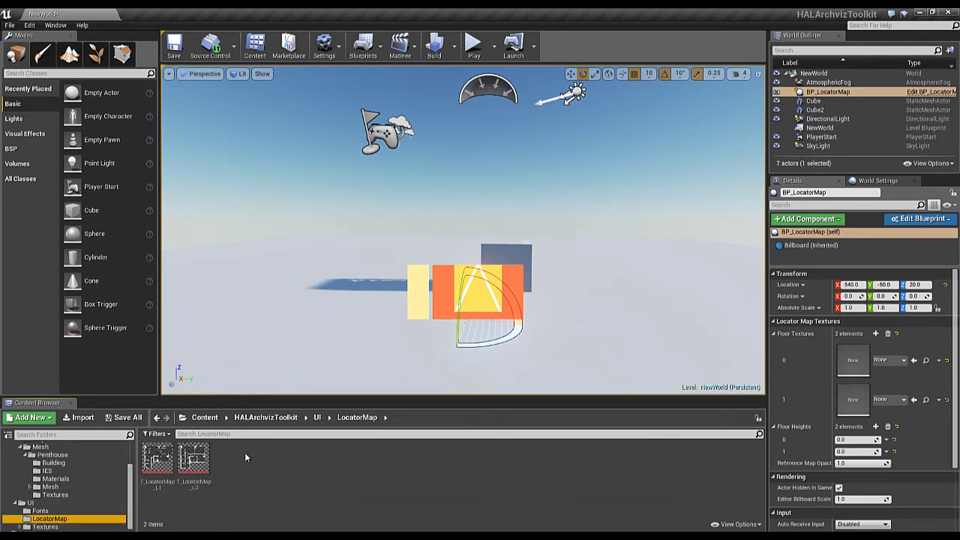
{"action": "mouse_move", "coordinate": [158, 459]}
{"action": "left_click_drag", "start_coordinate": [153, 463], "coordinate": [850, 350]}
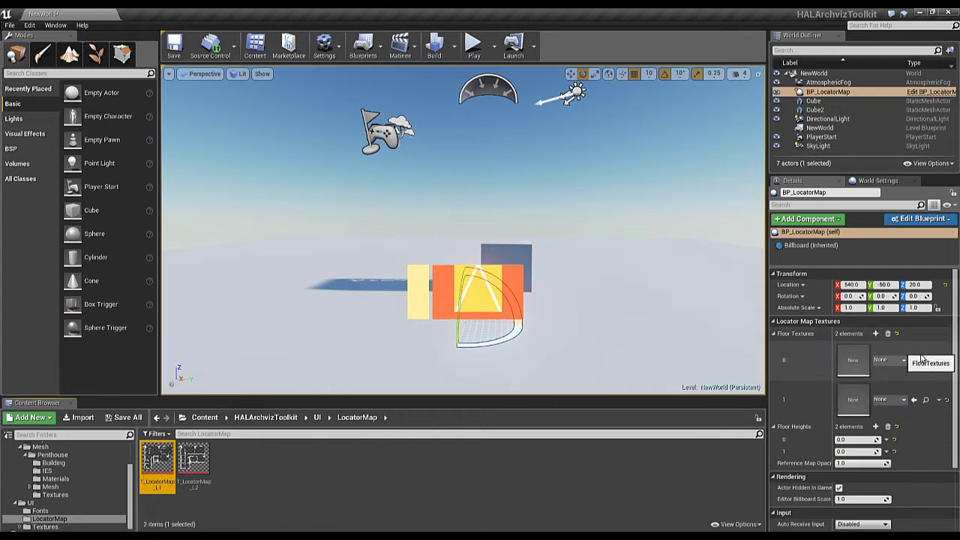
{"action": "left_click_drag", "start_coordinate": [850, 350], "coordinate": [852, 358]}
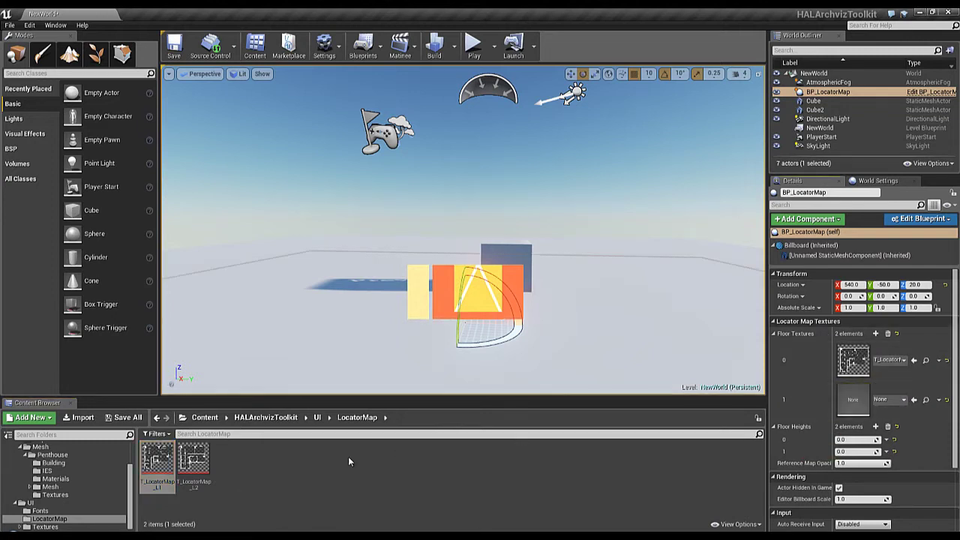
{"action": "left_click", "coordinate": [193, 462]}
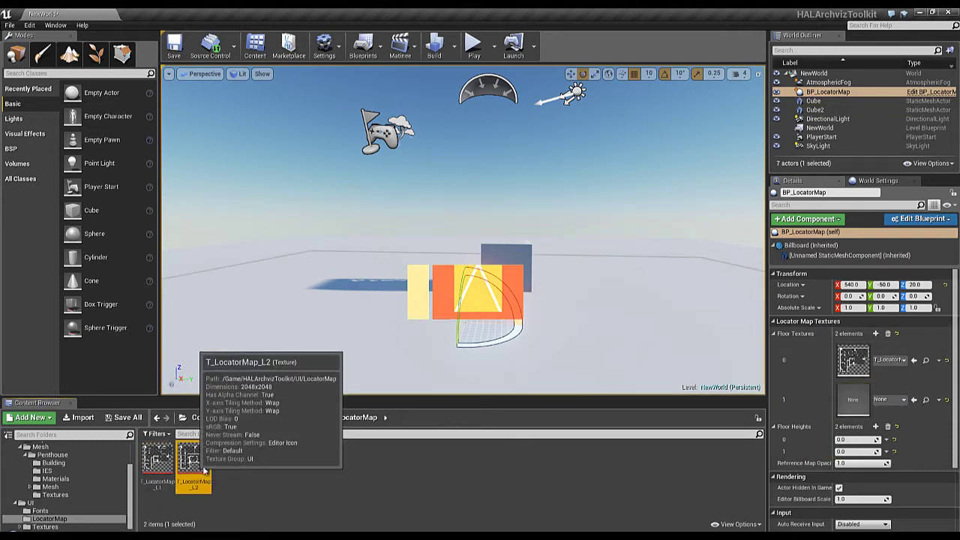
{"action": "left_click", "coordinate": [914, 401]}
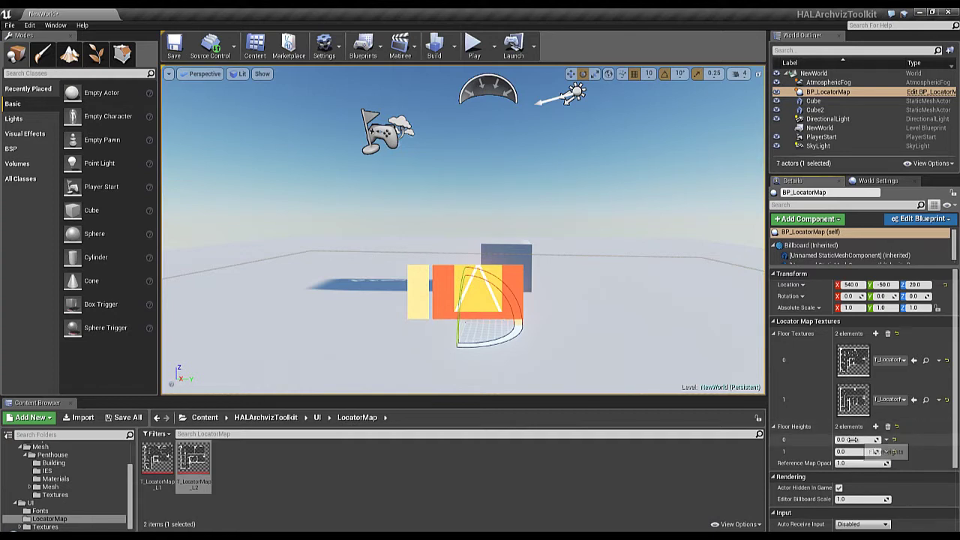
Step: Raise the locator map floor heights to about 5.7 and 419.9
{"action": "left_click_drag", "start_coordinate": [867, 436], "coordinate": [885, 432]}
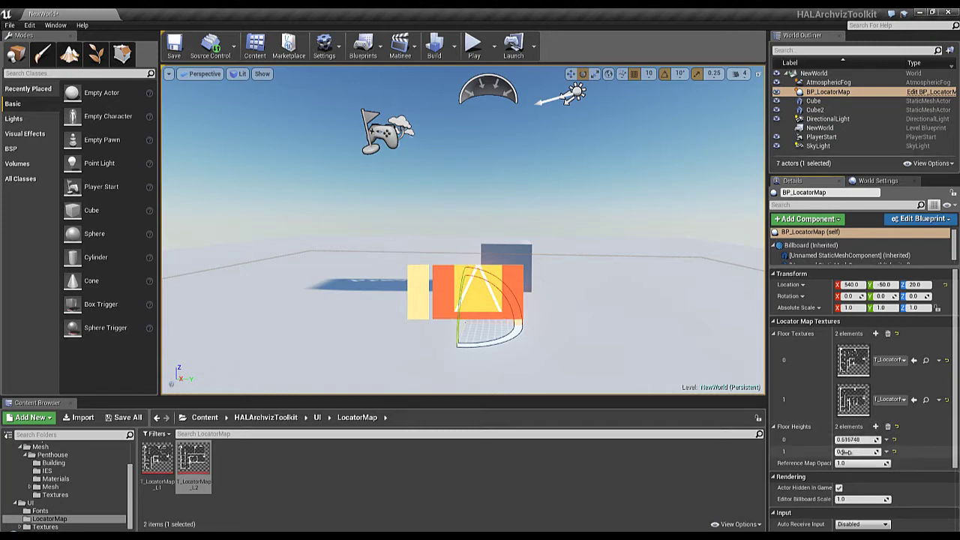
{"action": "left_click_drag", "start_coordinate": [874, 450], "coordinate": [930, 450]}
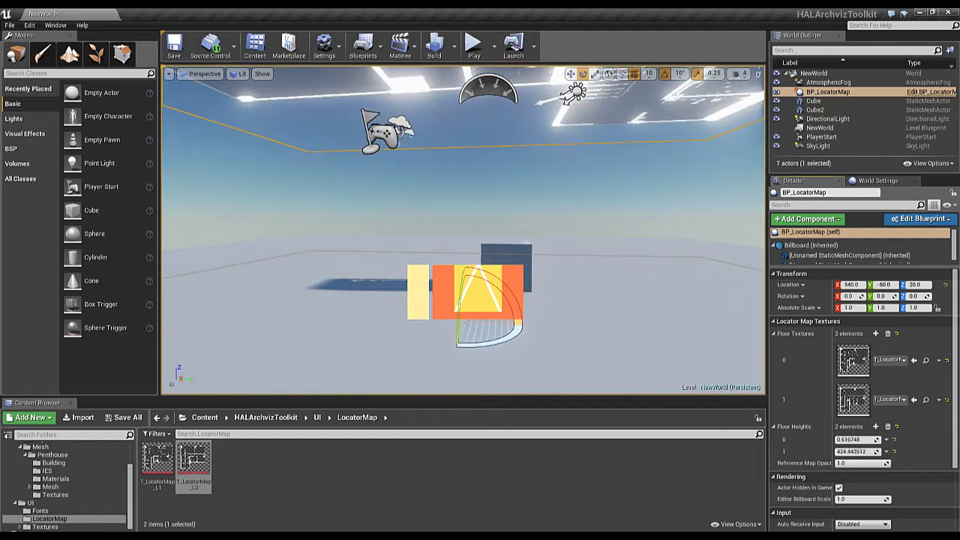
{"action": "left_click_drag", "start_coordinate": [874, 439], "coordinate": [950, 434]}
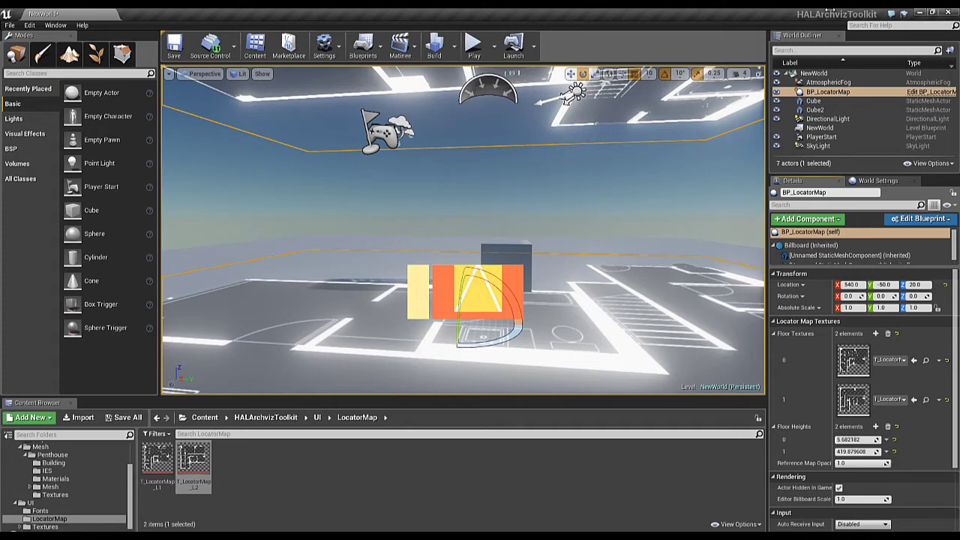
Step: Start playing and walk the player forward, right, left and back with WASD
{"action": "key", "text": "alt+p"}
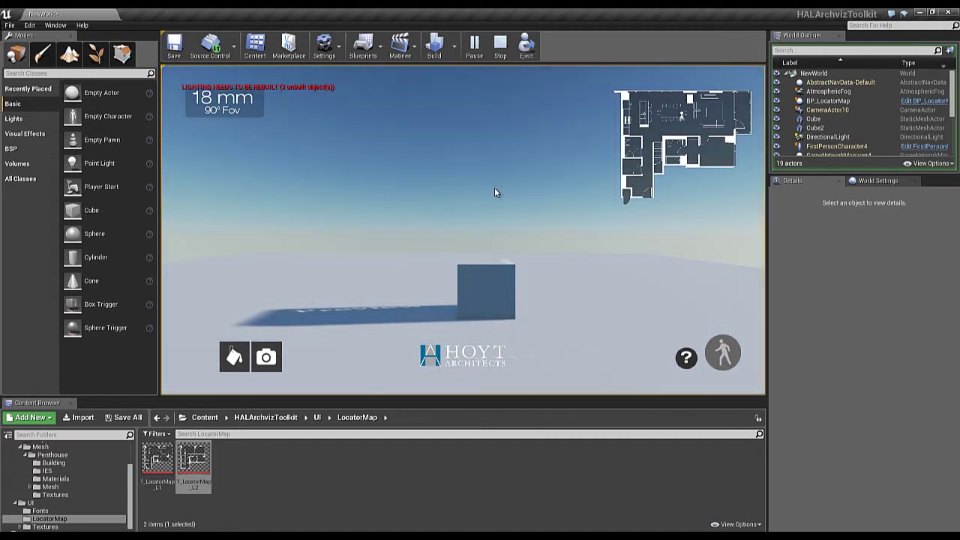
{"action": "left_click", "coordinate": [494, 188]}
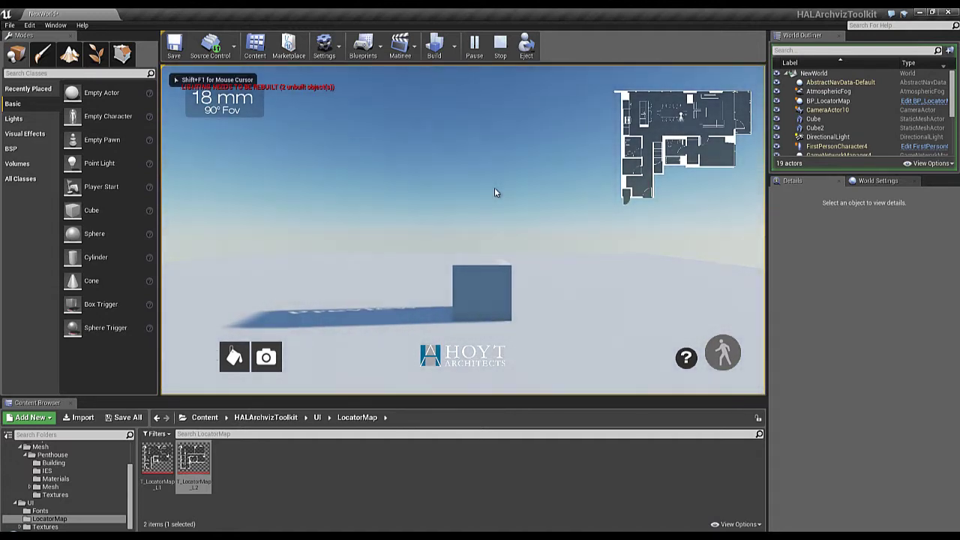
{"action": "key", "text": "w"}
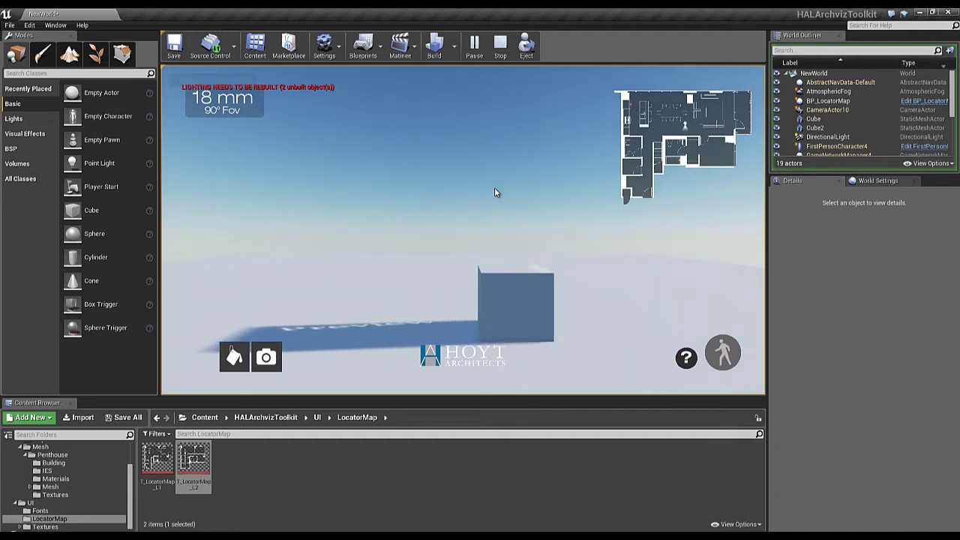
{"action": "key", "text": "d"}
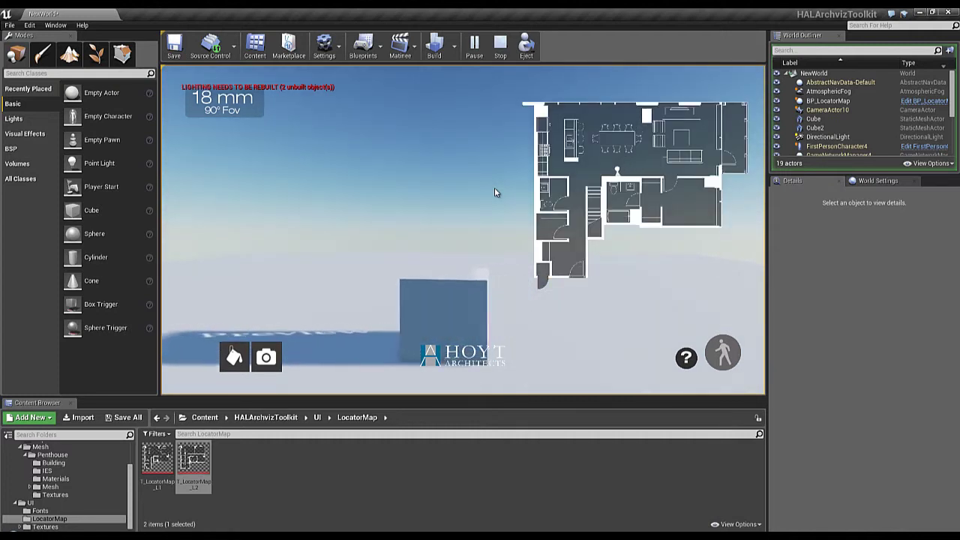
{"action": "key", "text": "a"}
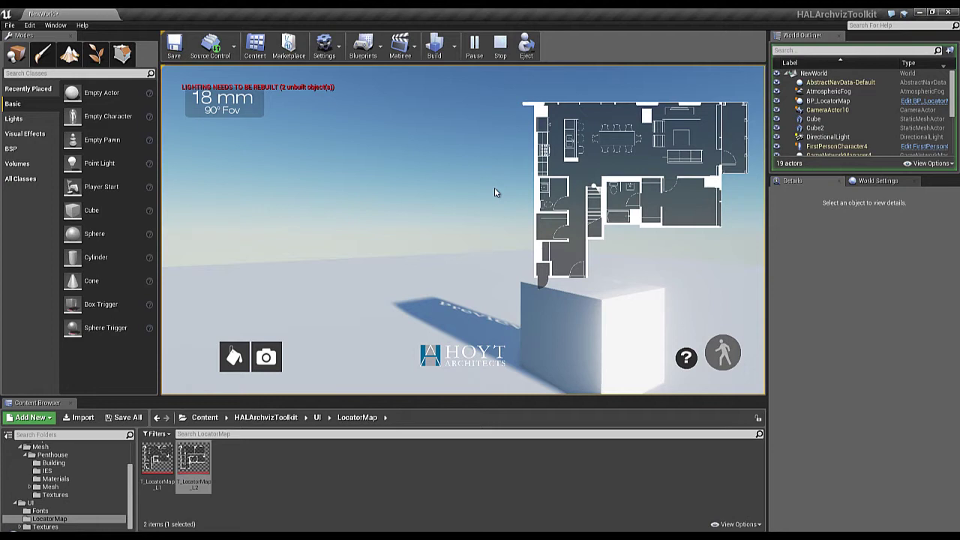
{"action": "key", "text": "s"}
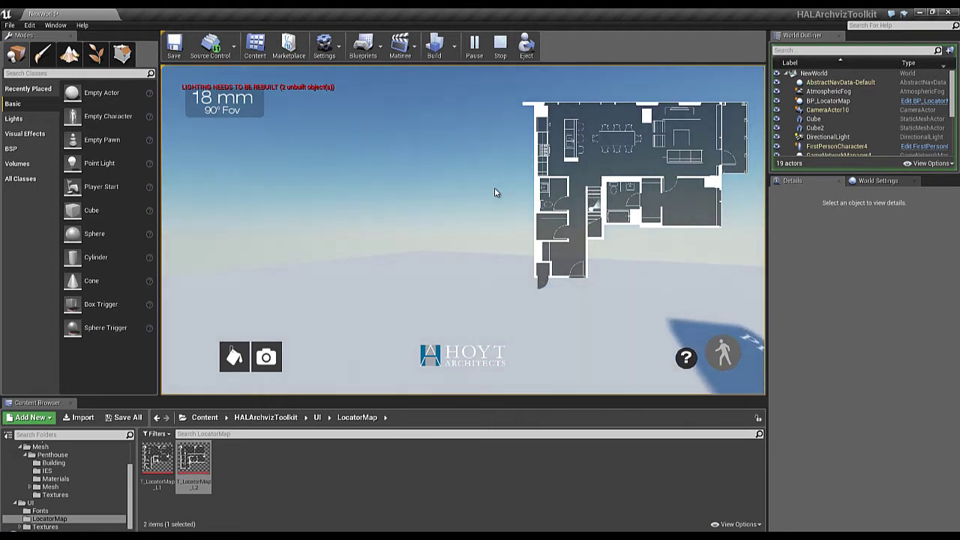
Step: Walk further, then switch to flying camera mode and cross the floor plan
{"action": "key", "text": "w"}
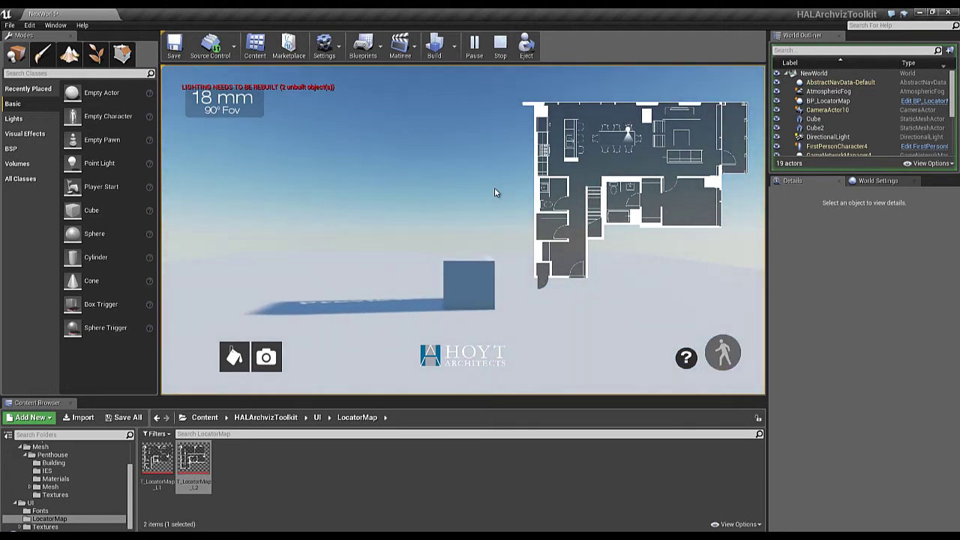
{"action": "key", "text": "w"}
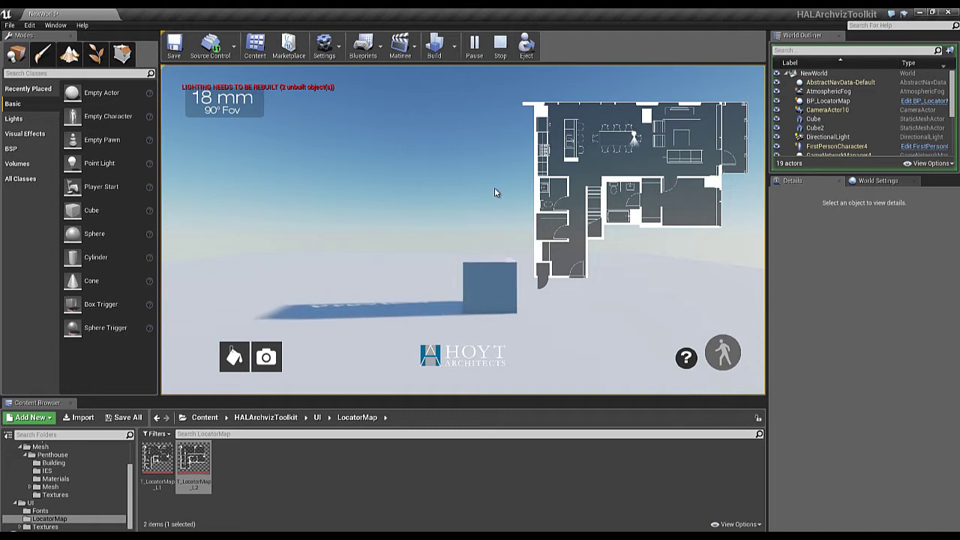
{"action": "key", "text": "w"}
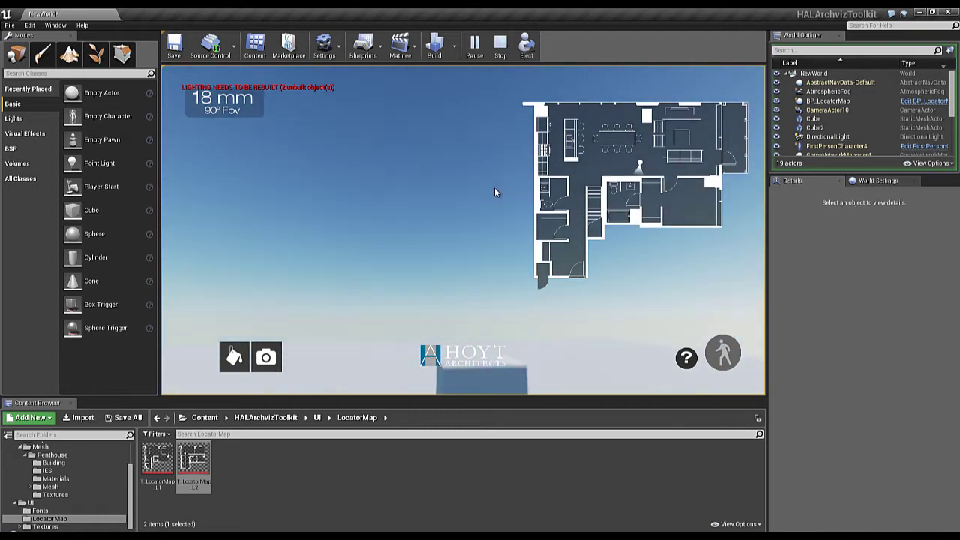
{"action": "key", "text": "w"}
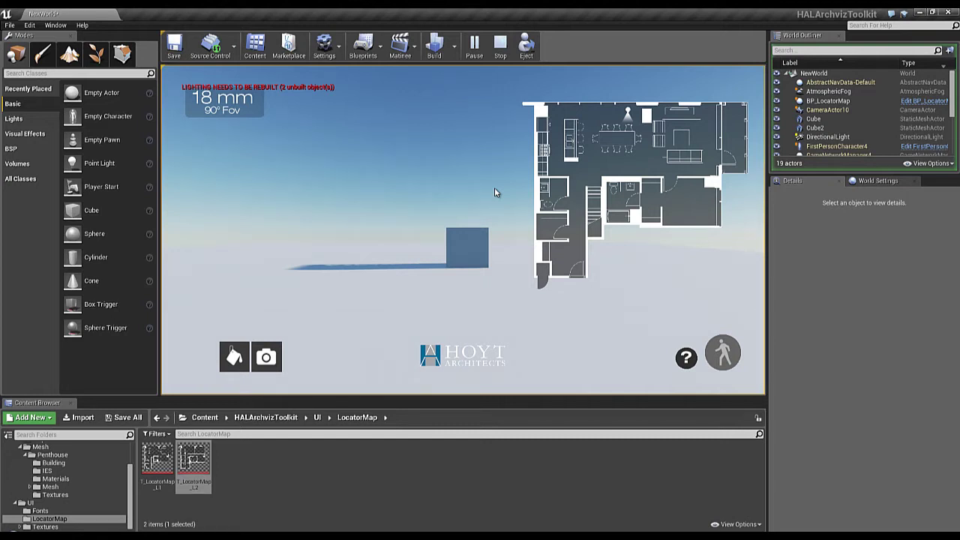
{"action": "key", "text": "Tab"}
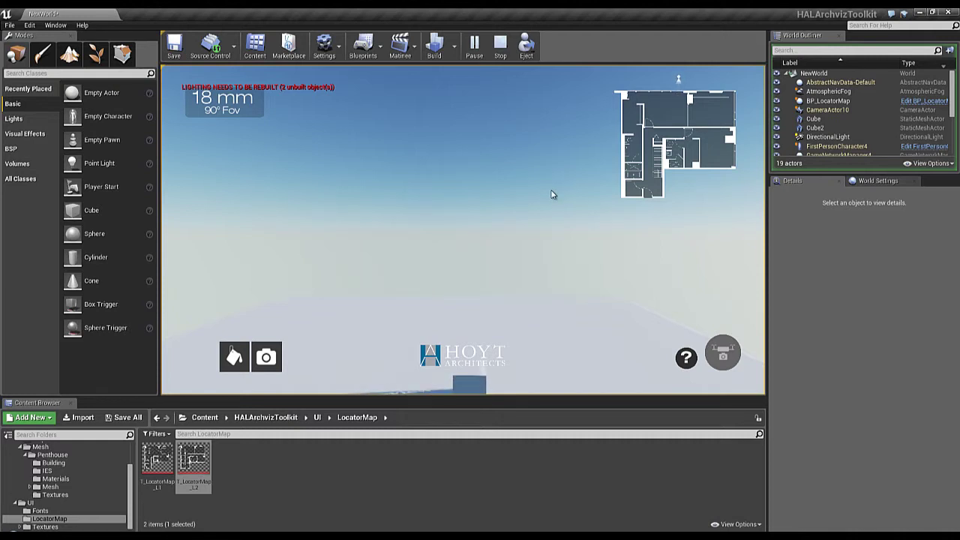
{"action": "key", "text": "w"}
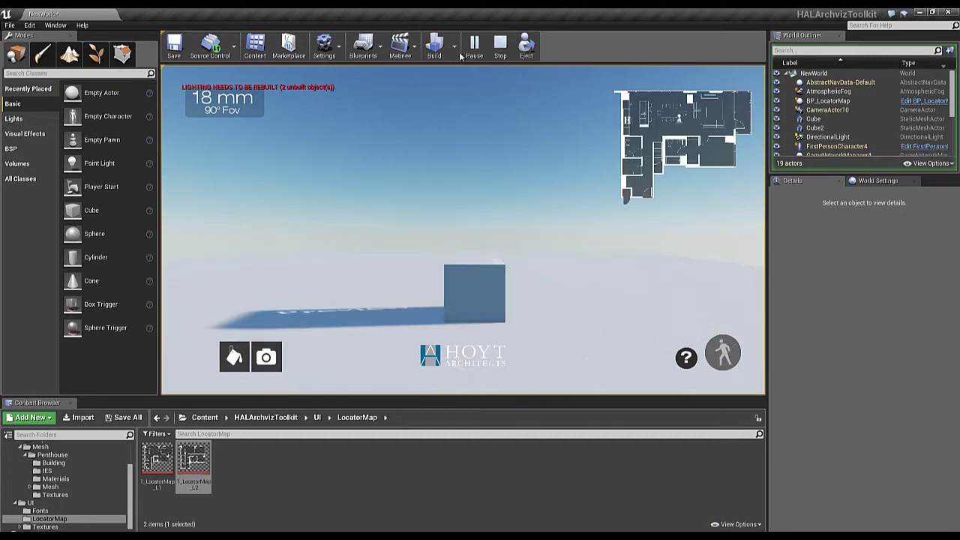
Step: Stop the game, save NewWorld with Ctrl+S, and show the DemoLevel Maps folder
{"action": "left_click", "coordinate": [501, 47]}
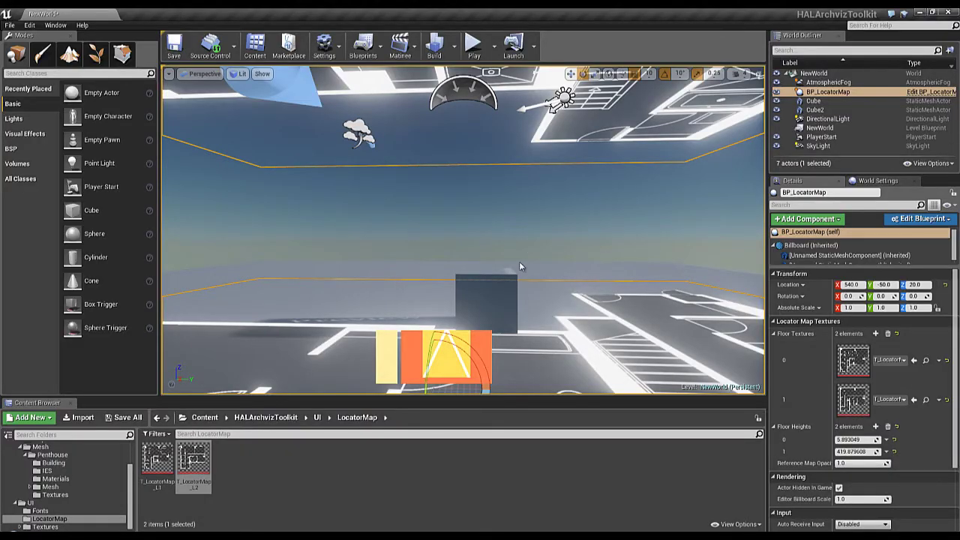
{"action": "right_click_drag", "start_coordinate": [533, 263], "coordinate": [506, 266]}
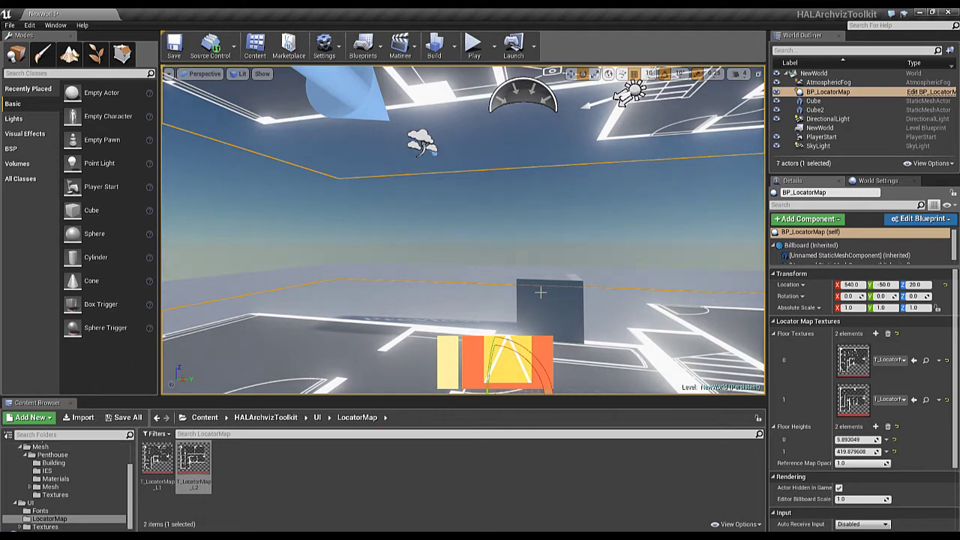
{"action": "key", "text": "ctrl+s"}
{"action": "left_click_drag", "start_coordinate": [129, 512], "coordinate": [121, 448]}
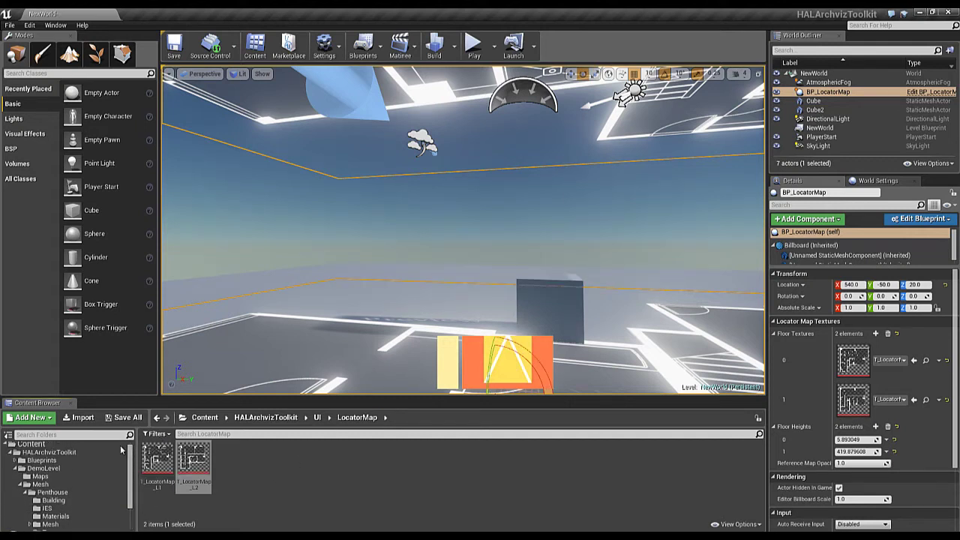
{"action": "left_click", "coordinate": [42, 476]}
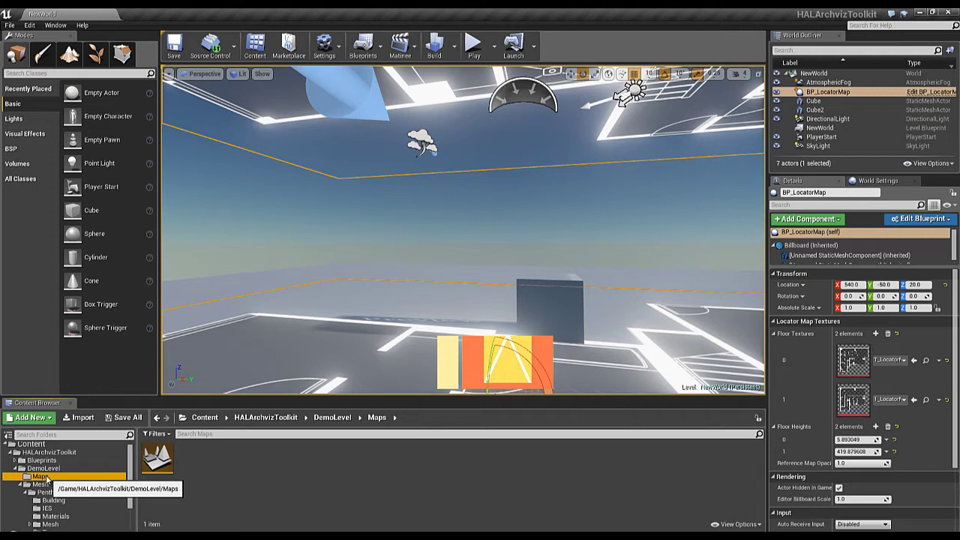
Step: Open the Penthouse demo map and fly through its dining room and kitchen
{"action": "double_click", "coordinate": [158, 459]}
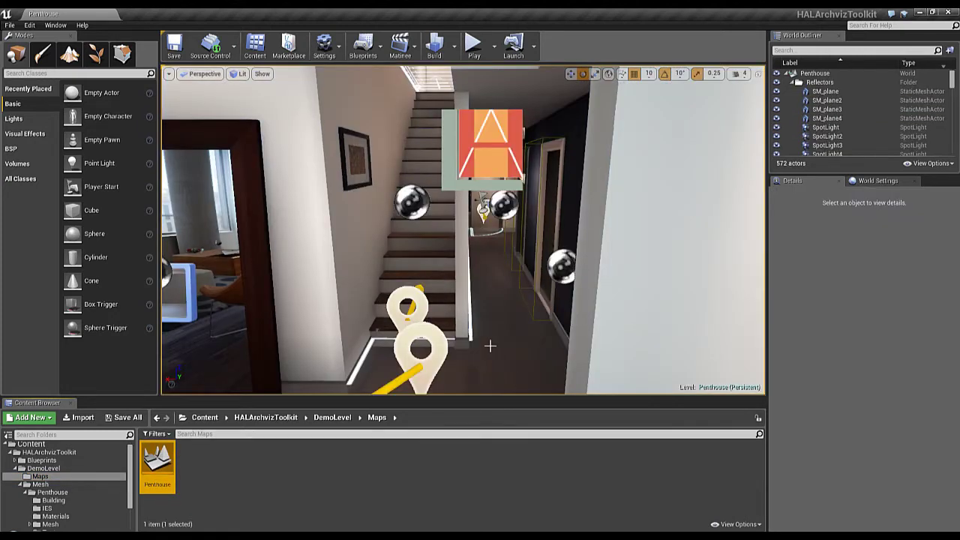
{"action": "mouse_move", "coordinate": [490, 345]}
{"action": "right_mouse_down"}
{"action": "mouse_move", "coordinate": [296, 283]}
{"action": "mouse_move", "coordinate": [474, 172]}
{"action": "mouse_move", "coordinate": [525, 345]}
{"action": "mouse_move", "coordinate": [589, 255]}
{"action": "mouse_move", "coordinate": [407, 236]}
{"action": "right_mouse_up"}
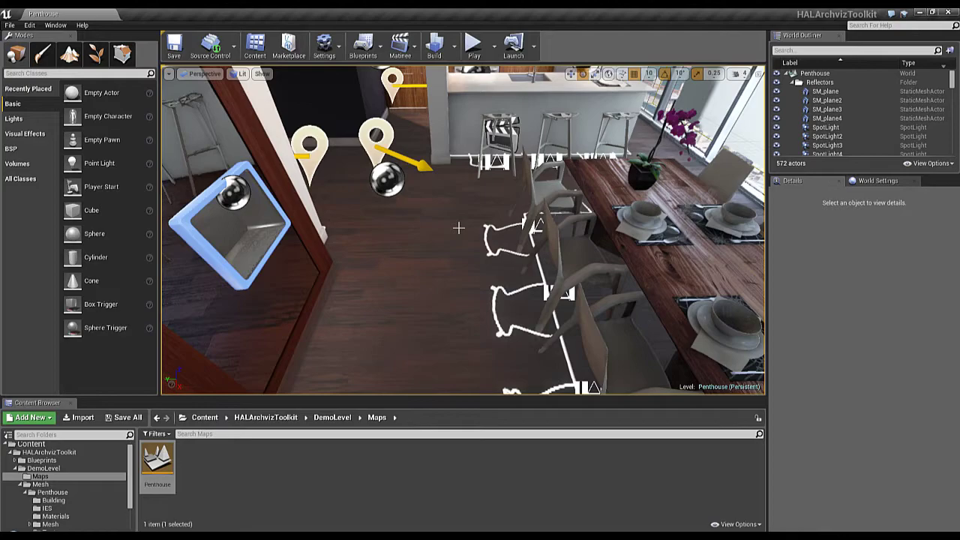
{"action": "mouse_move", "coordinate": [463, 188]}
{"action": "right_mouse_down"}
{"action": "mouse_move", "coordinate": [606, 225]}
{"action": "mouse_move", "coordinate": [519, 251]}
{"action": "mouse_move", "coordinate": [444, 69]}
{"action": "mouse_move", "coordinate": [479, 234]}
{"action": "right_mouse_up"}
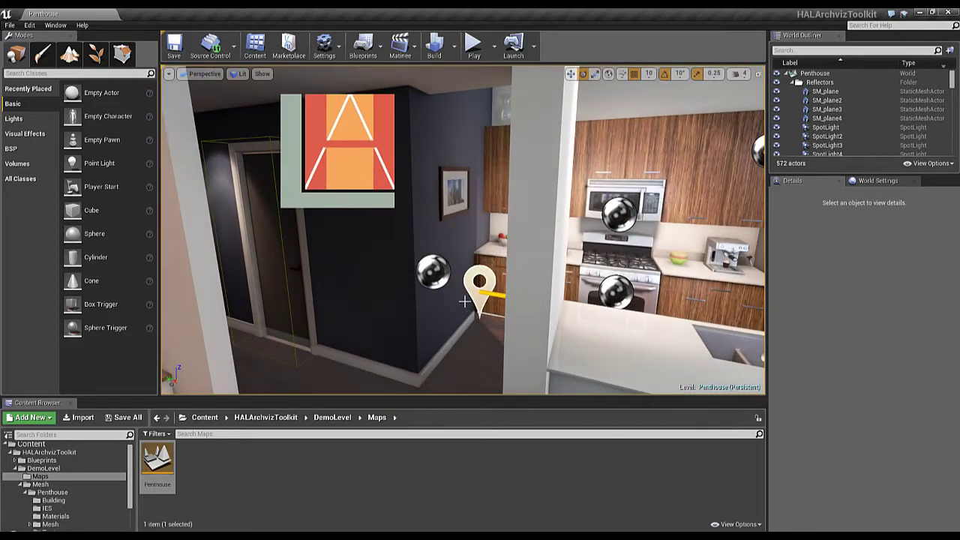
{"action": "right_click_drag", "start_coordinate": [465, 302], "coordinate": [825, 352]}
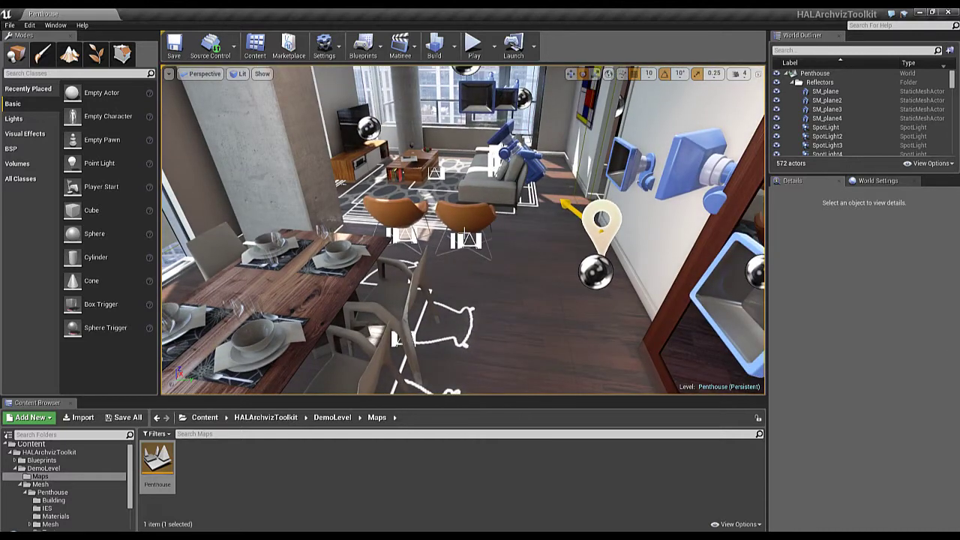
Step: Return the Content Browser to the HALArchvizToolkit top-level folder
{"action": "scroll", "coordinate": [82, 495], "scroll_direction": "down", "scroll_amount": 3}
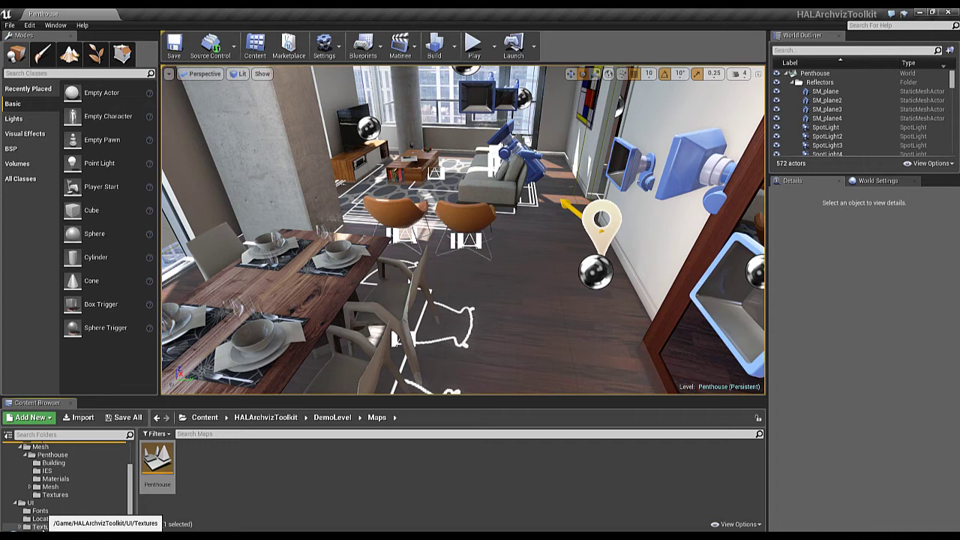
{"action": "scroll", "coordinate": [43, 510], "scroll_direction": "up", "scroll_amount": 5}
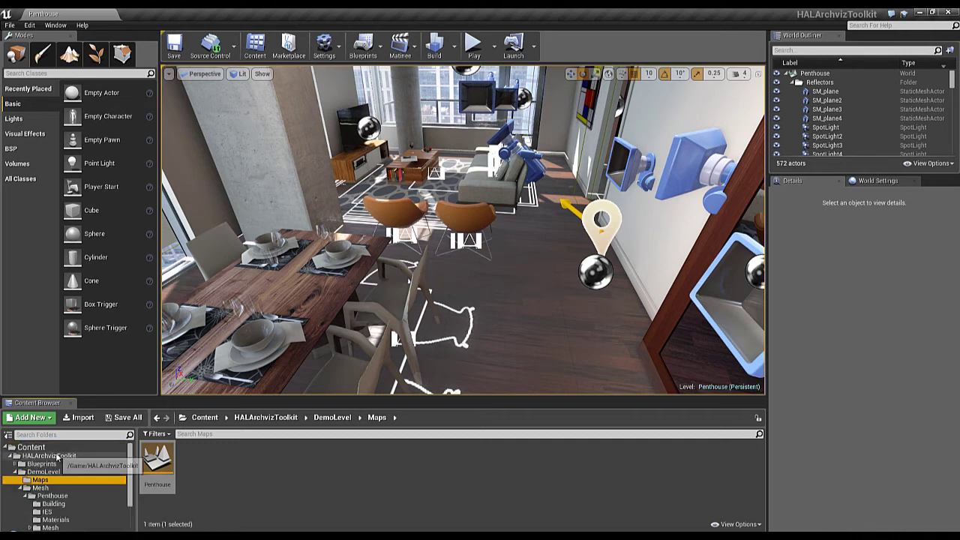
{"action": "left_click", "coordinate": [46, 455]}
Step: Reopen NewWorld and drag a BP_EditableObject from Blueprints into the level
{"action": "double_click", "coordinate": [266, 461]}
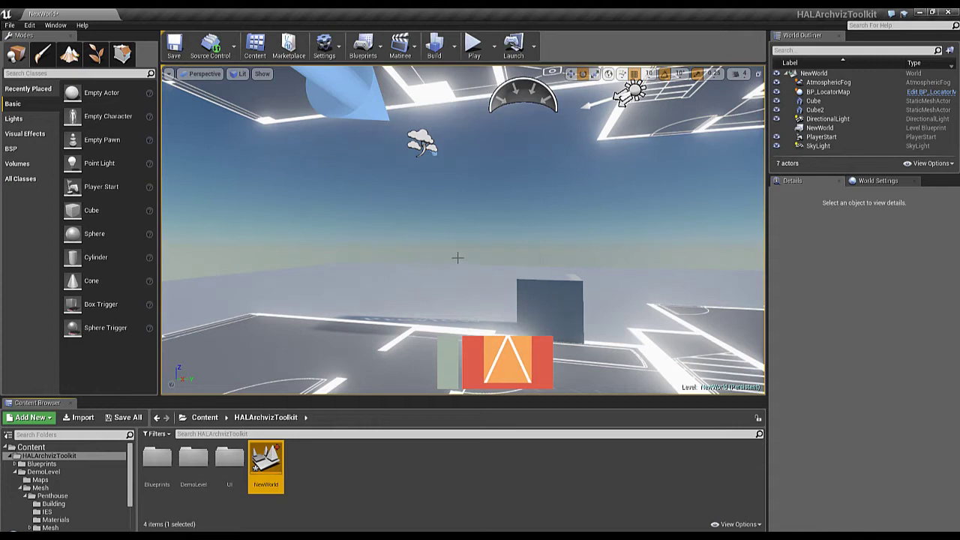
{"action": "mouse_move", "coordinate": [458, 257]}
{"action": "right_mouse_down"}
{"action": "mouse_move", "coordinate": [420, 292]}
{"action": "mouse_move", "coordinate": [242, 270]}
{"action": "right_mouse_up"}
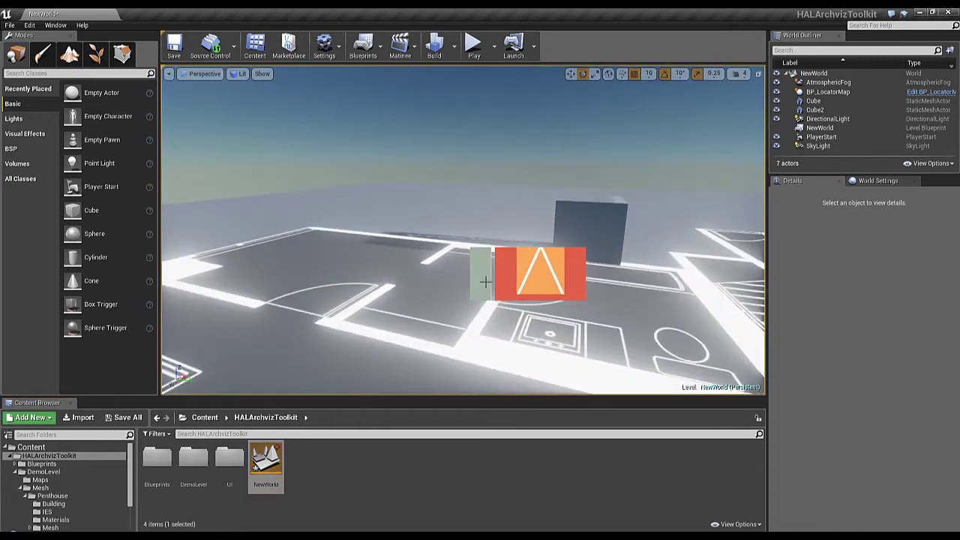
{"action": "left_click", "coordinate": [48, 465]}
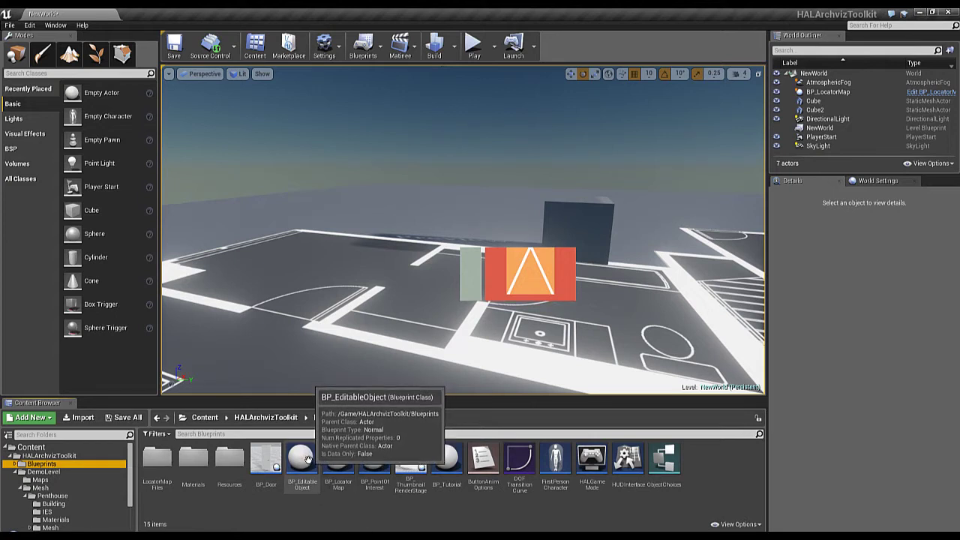
{"action": "mouse_move", "coordinate": [308, 459]}
{"action": "left_mouse_down"}
{"action": "mouse_move", "coordinate": [362, 255]}
{"action": "mouse_move", "coordinate": [355, 264]}
{"action": "left_mouse_up"}
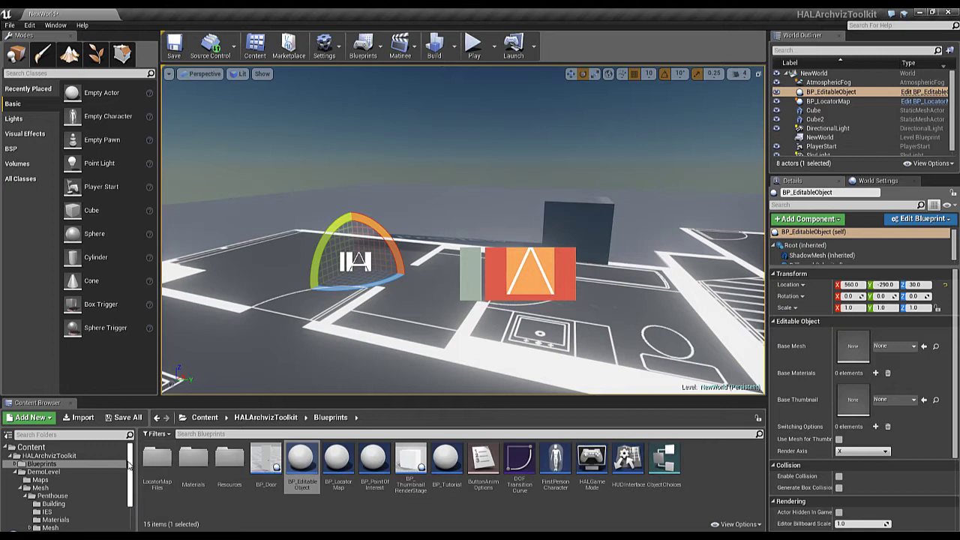
Step: Assign SM_chair_01 from the Penthouse Mesh folder as BP_EditableObject's Base Mesh
{"action": "scroll", "coordinate": [125, 480], "scroll_direction": "down", "scroll_amount": 1}
{"action": "scroll", "coordinate": [125, 480], "scroll_direction": "down", "scroll_amount": 1}
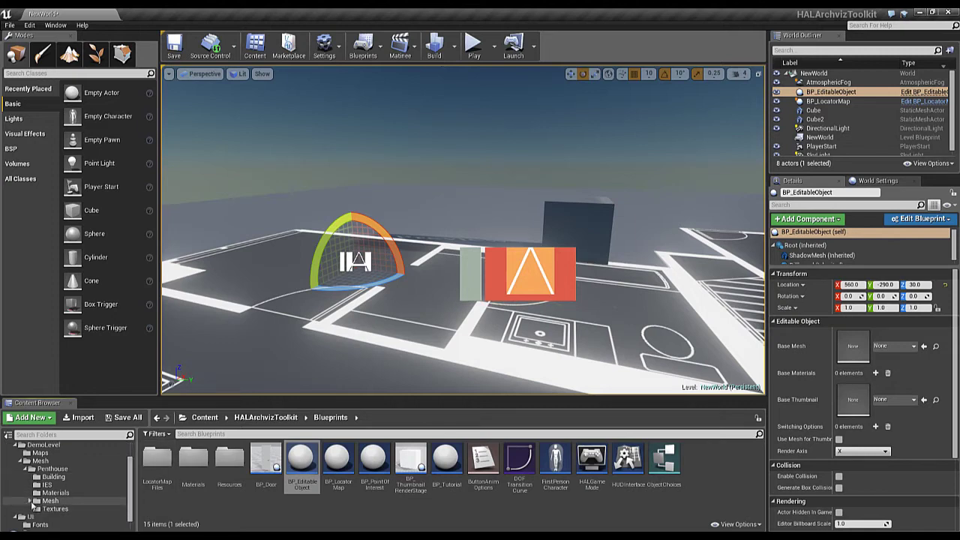
{"action": "left_click", "coordinate": [51, 501]}
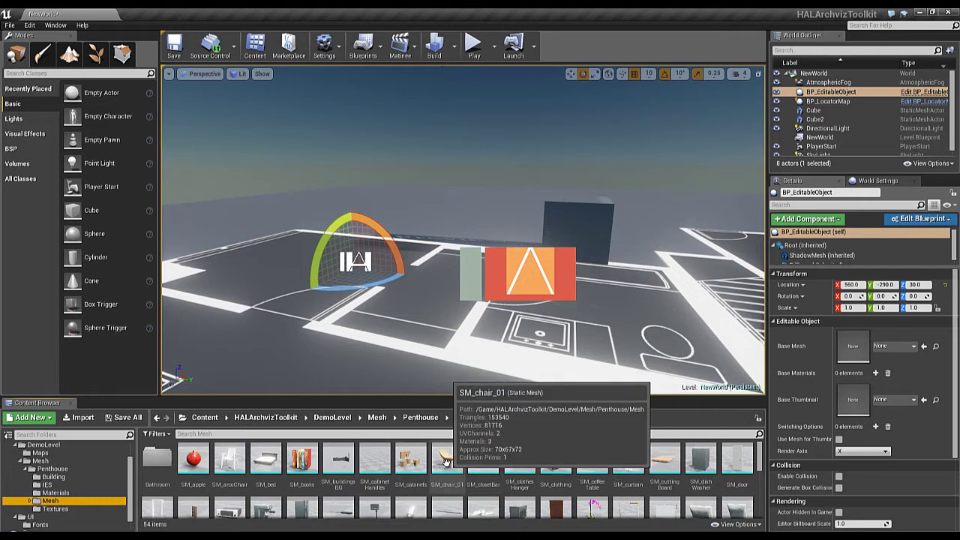
{"action": "mouse_move", "coordinate": [447, 459]}
{"action": "left_mouse_down"}
{"action": "mouse_move", "coordinate": [805, 415]}
{"action": "mouse_move", "coordinate": [840, 346]}
{"action": "left_mouse_up"}
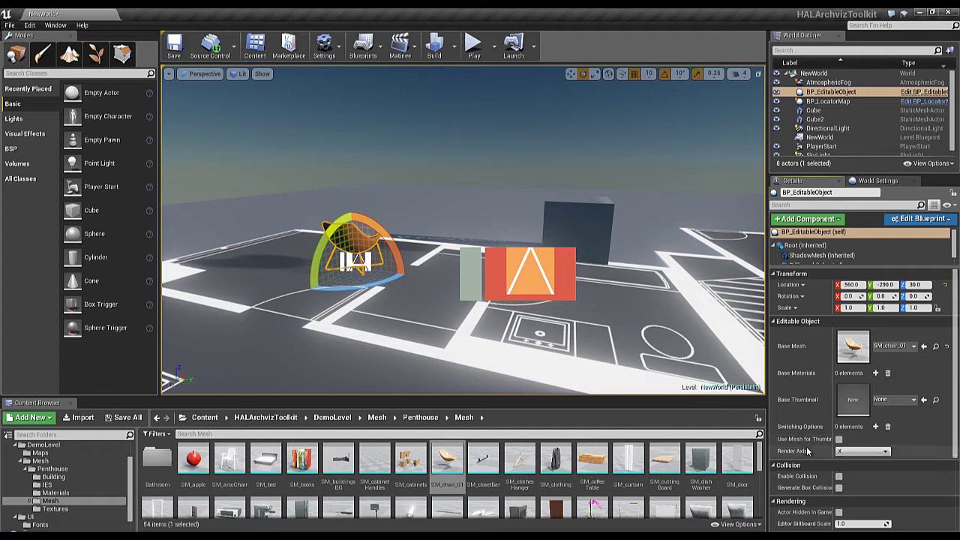
Step: Scroll the chair object's Details to review its Collision and Switching Options settings
{"action": "scroll", "coordinate": [900, 360], "scroll_direction": "down", "scroll_amount": 3}
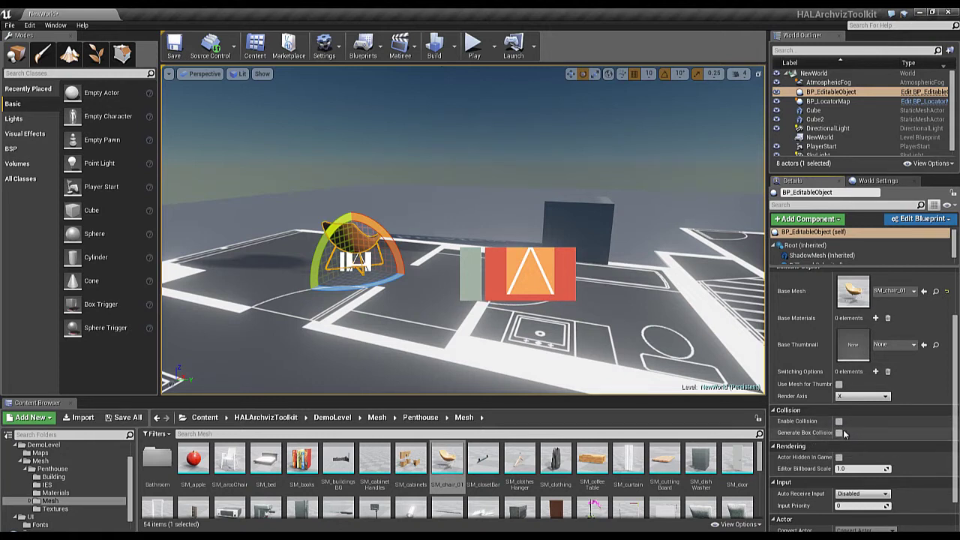
{"action": "mouse_move", "coordinate": [838, 433]}
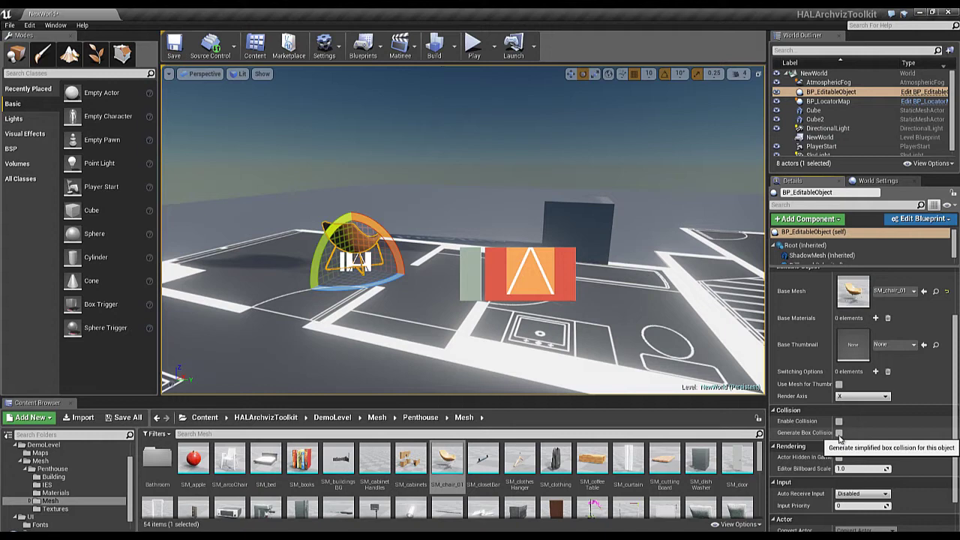
{"action": "scroll", "coordinate": [840, 437], "scroll_direction": "up", "scroll_amount": 3}
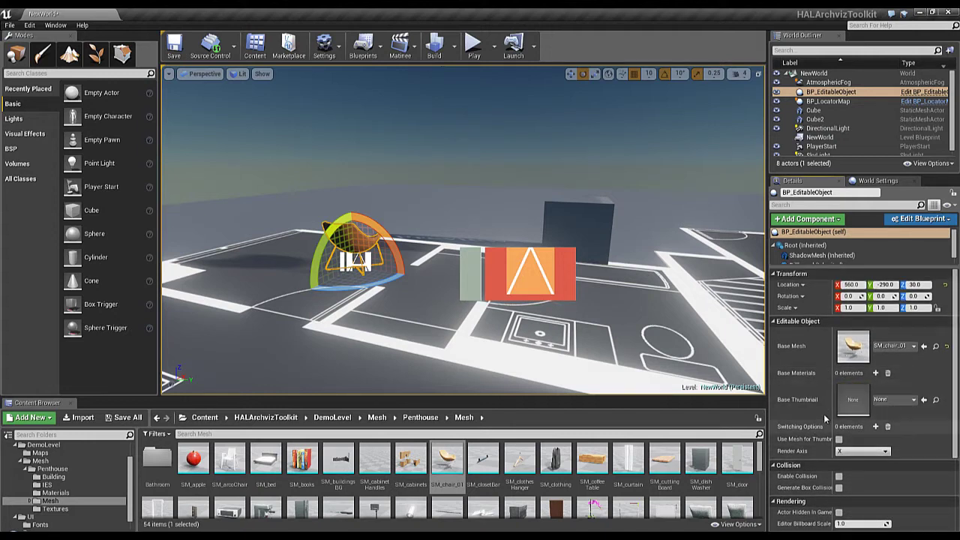
Step: Add two switching options and set the first one's MeshOverride to SM_cabinets
{"action": "left_click", "coordinate": [875, 427]}
{"action": "left_click", "coordinate": [875, 427]}
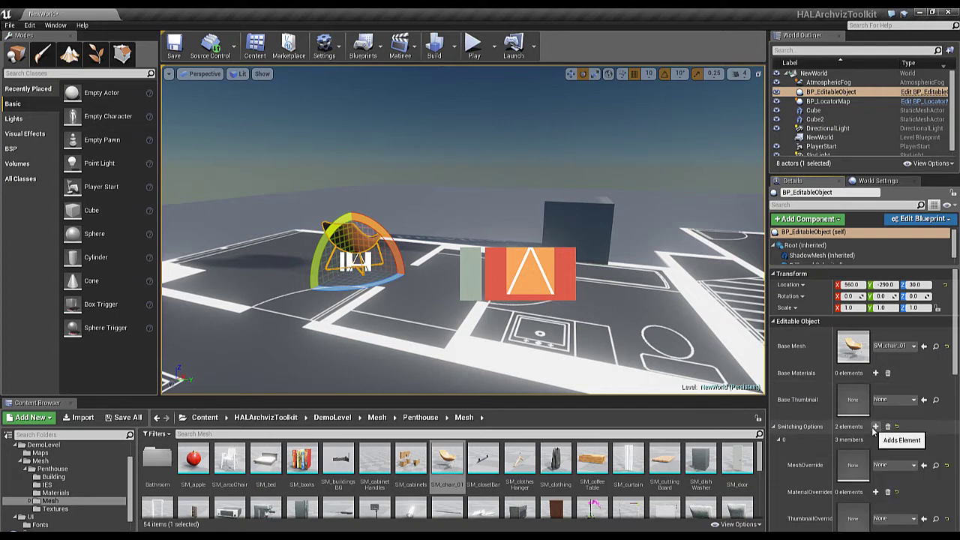
{"action": "scroll", "coordinate": [881, 329], "scroll_direction": "down", "scroll_amount": 2}
{"action": "scroll", "coordinate": [853, 361], "scroll_direction": "down", "scroll_amount": 2}
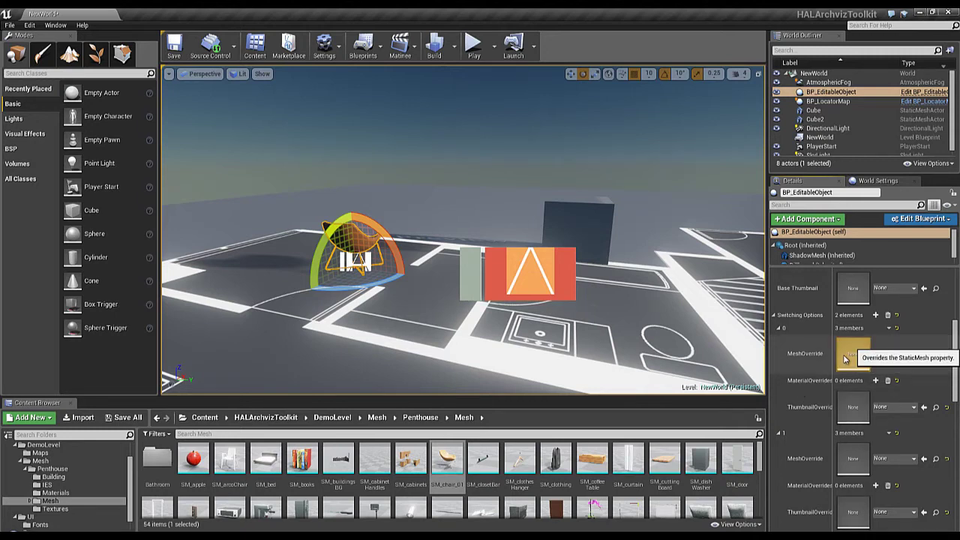
{"action": "left_click", "coordinate": [409, 465]}
{"action": "left_click_drag", "start_coordinate": [622, 434], "coordinate": [832, 324]}
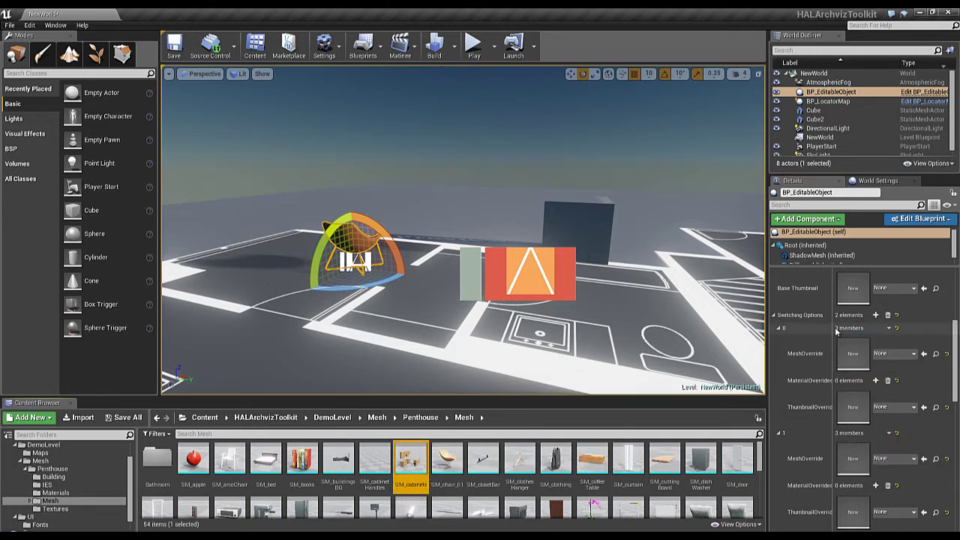
{"action": "mouse_move", "coordinate": [833, 324]}
{"action": "left_mouse_down"}
{"action": "mouse_move", "coordinate": [908, 351]}
{"action": "mouse_move", "coordinate": [862, 353]}
{"action": "left_mouse_up"}
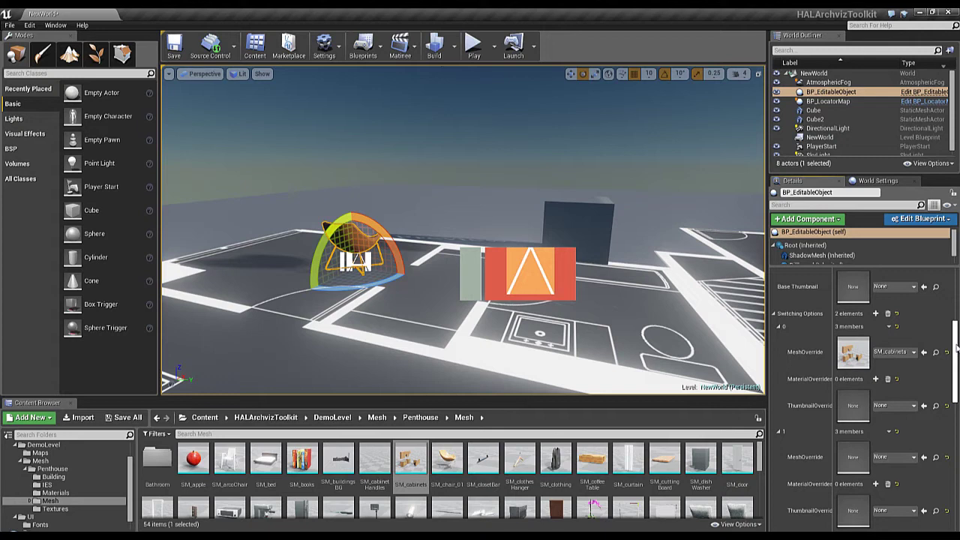
Step: Add one empty material override slot to the second switching option
{"action": "scroll", "coordinate": [892, 353], "scroll_direction": "down", "scroll_amount": 2}
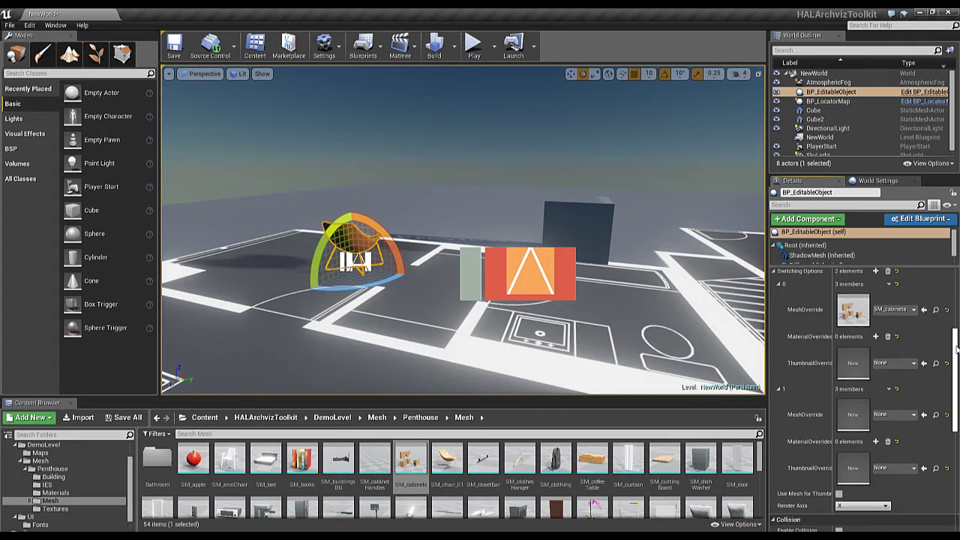
{"action": "left_click", "coordinate": [875, 443]}
{"action": "left_click_drag", "start_coordinate": [954, 375], "coordinate": [951, 391]}
{"action": "scroll", "coordinate": [944, 400], "scroll_direction": "down", "scroll_amount": 2}
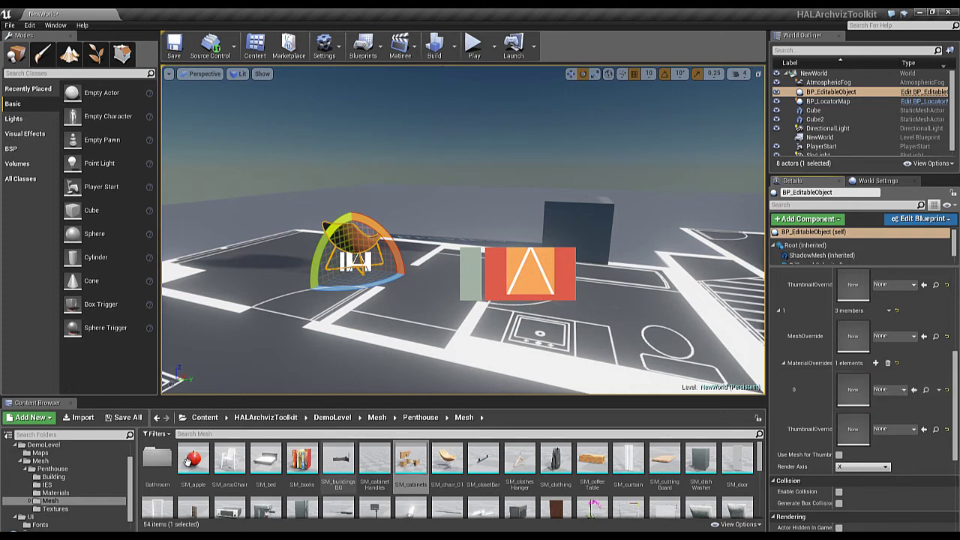
Step: Assign M_blackPot from the Penthouse materials to the second option's material override
{"action": "left_click", "coordinate": [82, 493]}
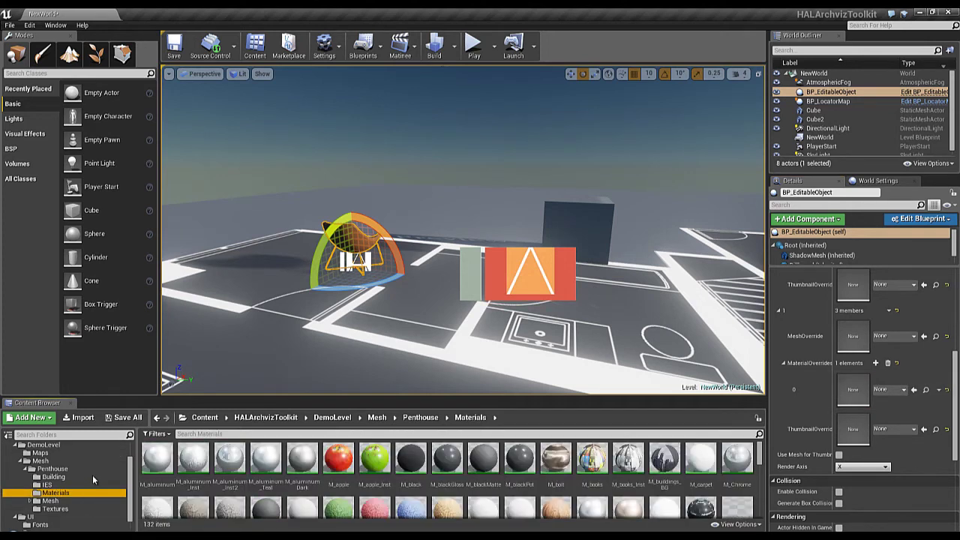
{"action": "left_click", "coordinate": [518, 469]}
{"action": "left_click_drag", "start_coordinate": [518, 466], "coordinate": [855, 386]}
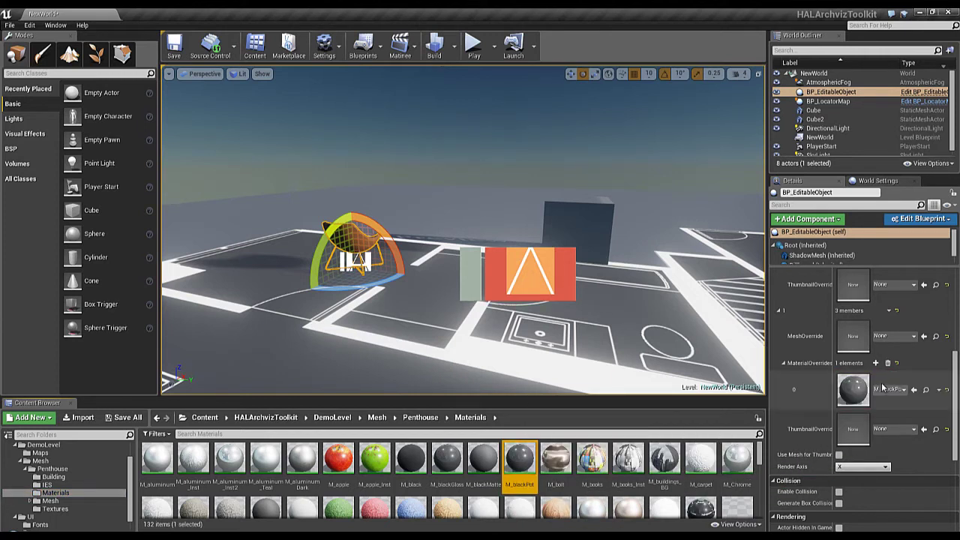
{"action": "scroll", "coordinate": [887, 384], "scroll_direction": "up", "scroll_amount": 2}
{"action": "scroll", "coordinate": [887, 379], "scroll_direction": "up", "scroll_amount": 2}
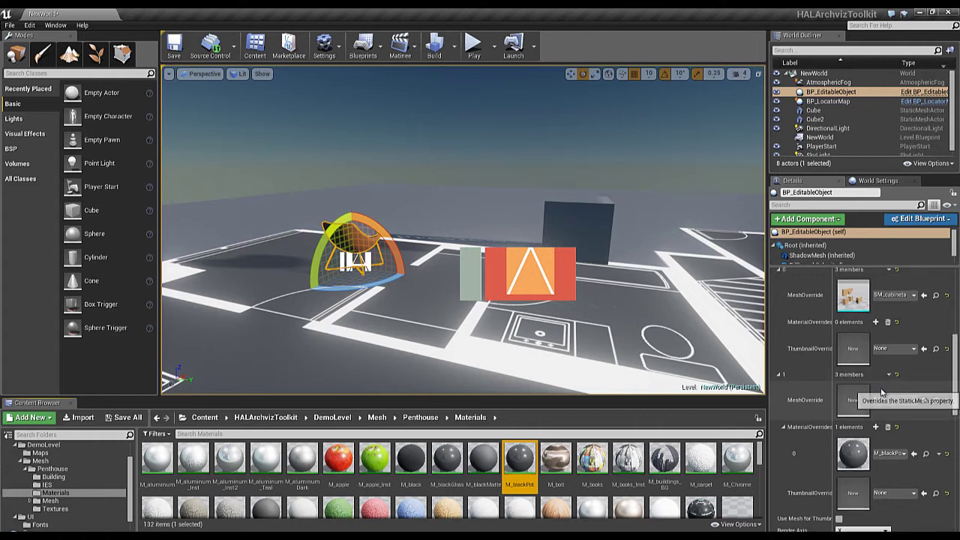
{"action": "scroll", "coordinate": [889, 360], "scroll_direction": "up", "scroll_amount": 2}
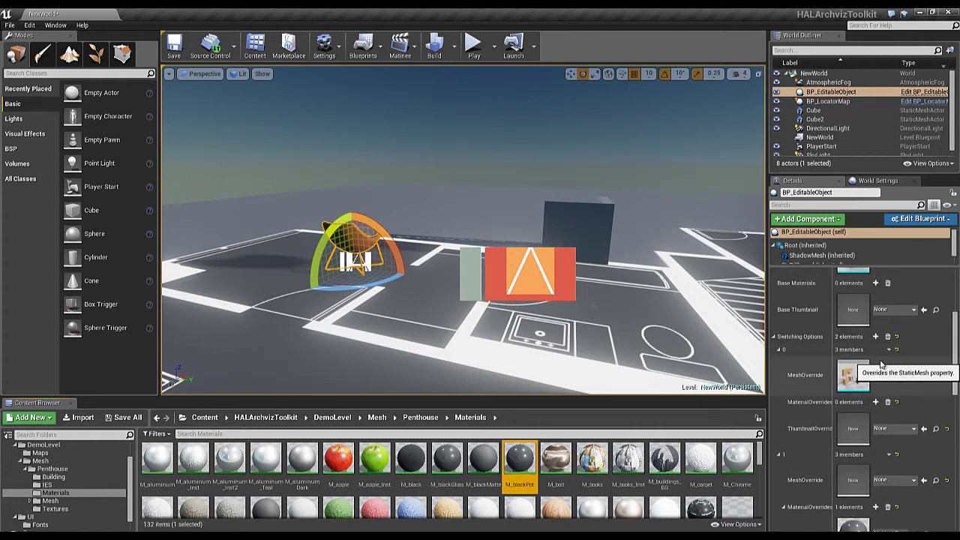
{"action": "scroll", "coordinate": [885, 352], "scroll_direction": "up", "scroll_amount": 2}
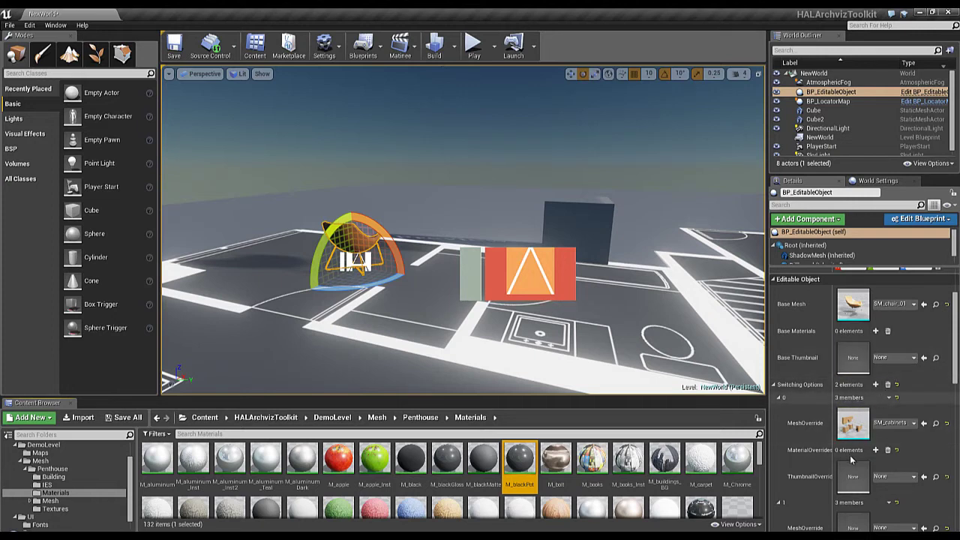
Step: Browse the Content Browser to the toolkit's Blueprints folder
{"action": "scroll", "coordinate": [844, 420], "scroll_direction": "down", "scroll_amount": 2}
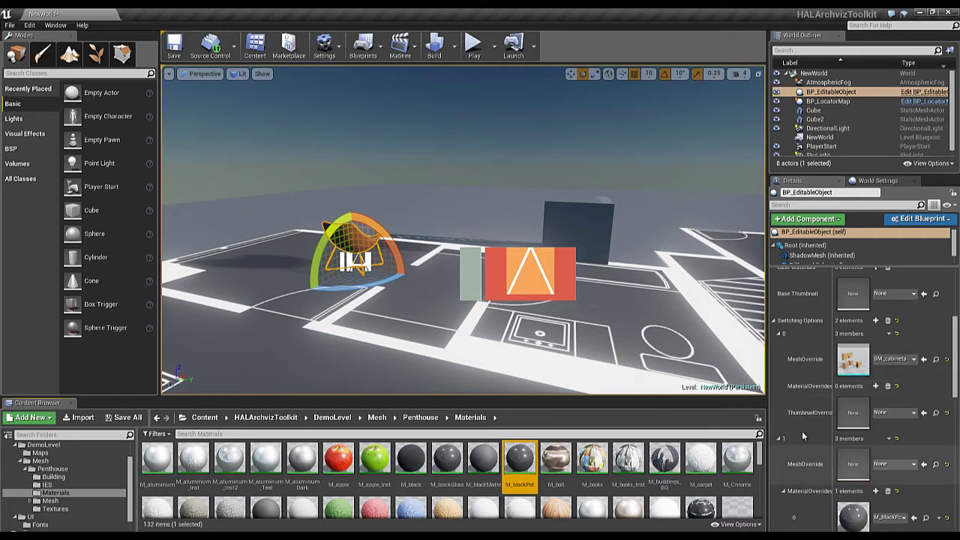
{"action": "scroll", "coordinate": [893, 406], "scroll_direction": "up", "scroll_amount": 1}
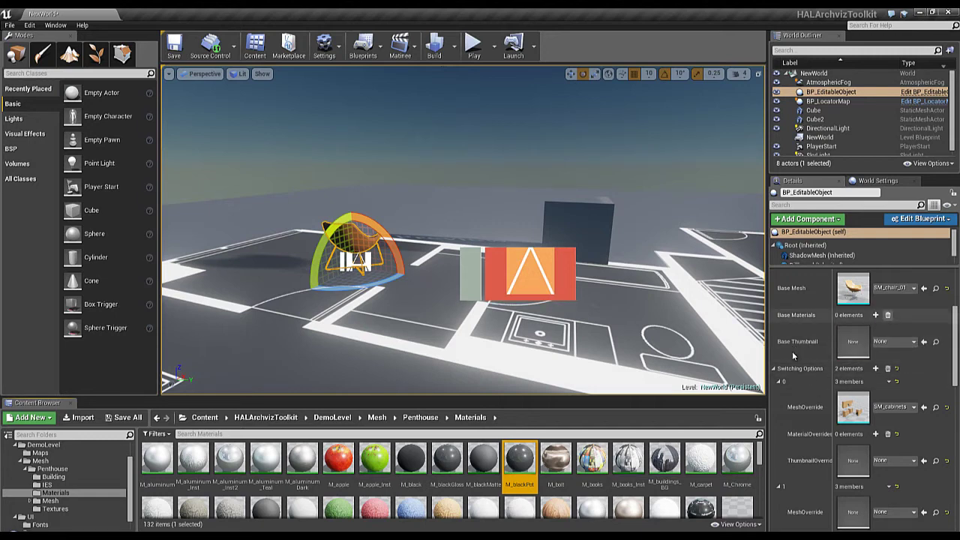
{"action": "left_click", "coordinate": [47, 453]}
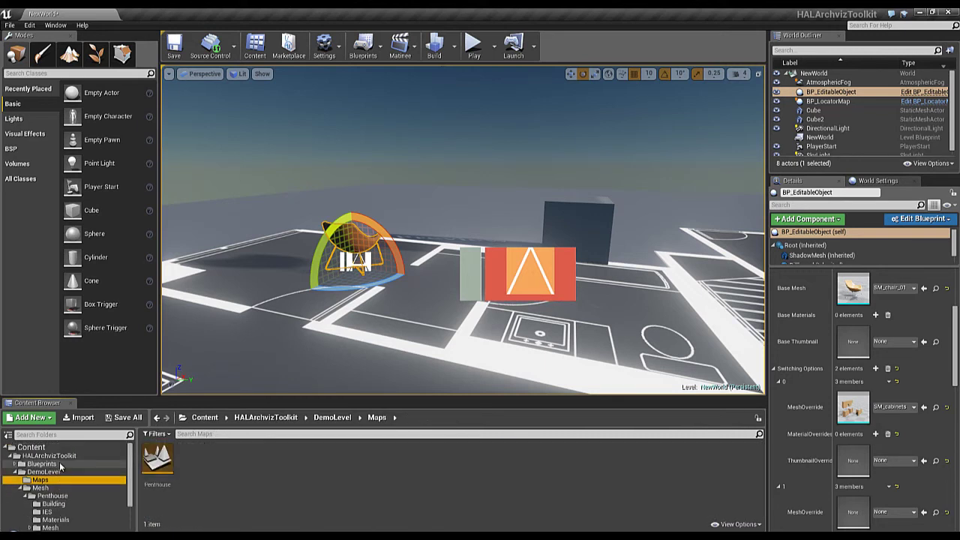
{"action": "left_click", "coordinate": [45, 464]}
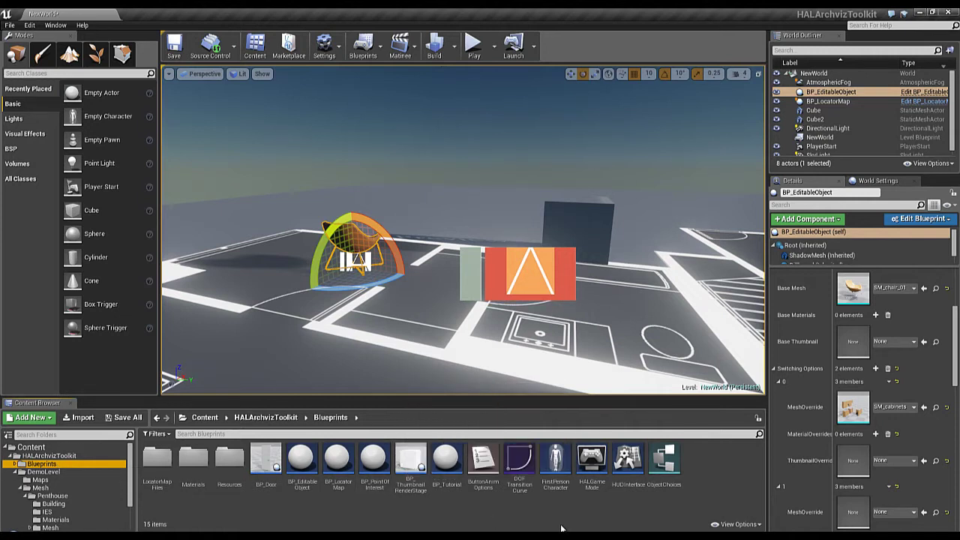
Step: Place a BP_ThumbnailRenderStage actor into the level viewport
{"action": "left_click", "coordinate": [398, 468]}
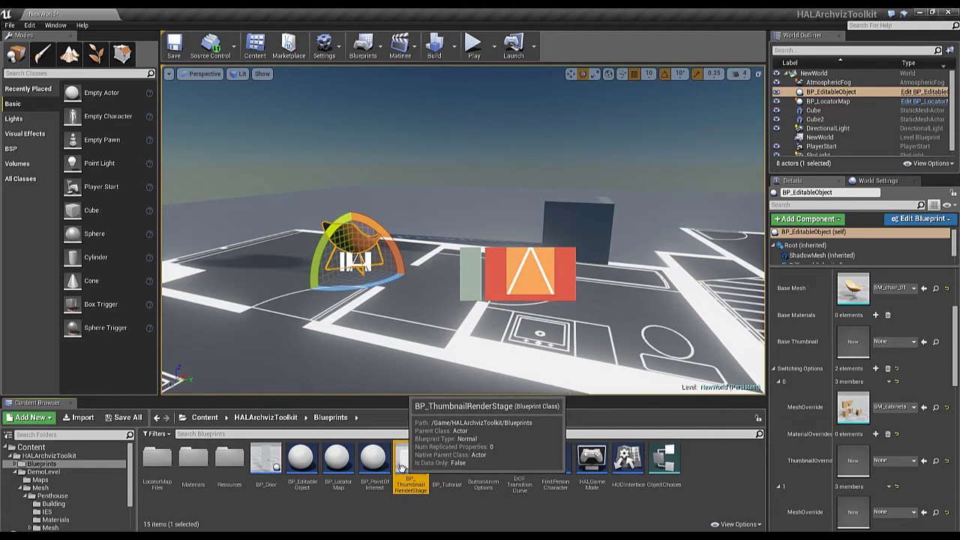
{"action": "left_click_drag", "start_coordinate": [397, 468], "coordinate": [286, 212]}
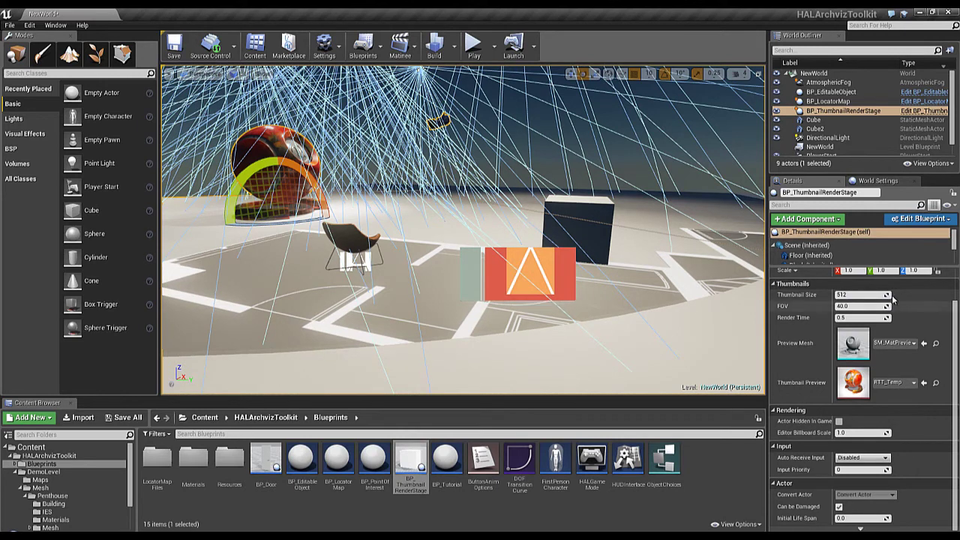
{"action": "scroll", "coordinate": [957, 360], "scroll_direction": "up", "scroll_amount": 2}
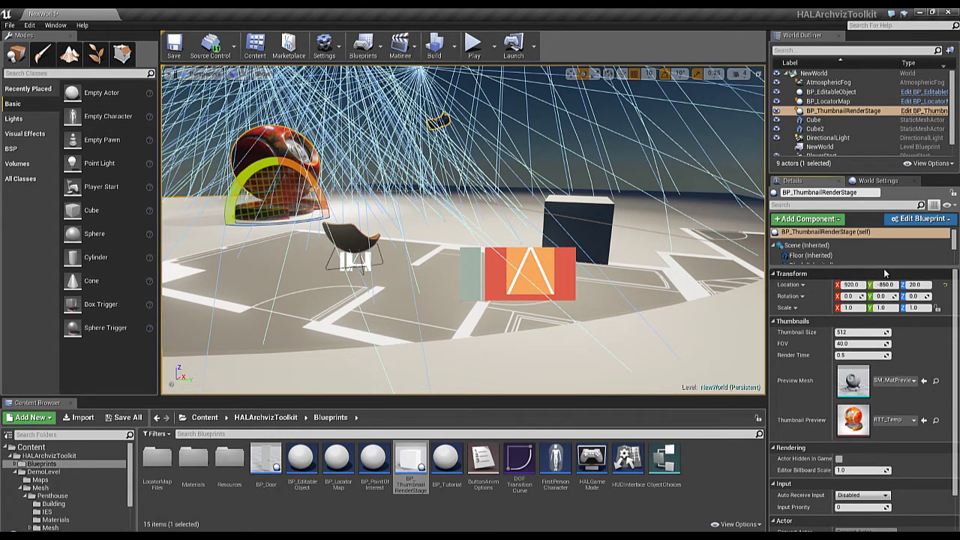
Step: Move the render stage to roughly X 100092 and Y 1000
{"action": "type", "text": "10"}
{"action": "key", "text": "Tab"}
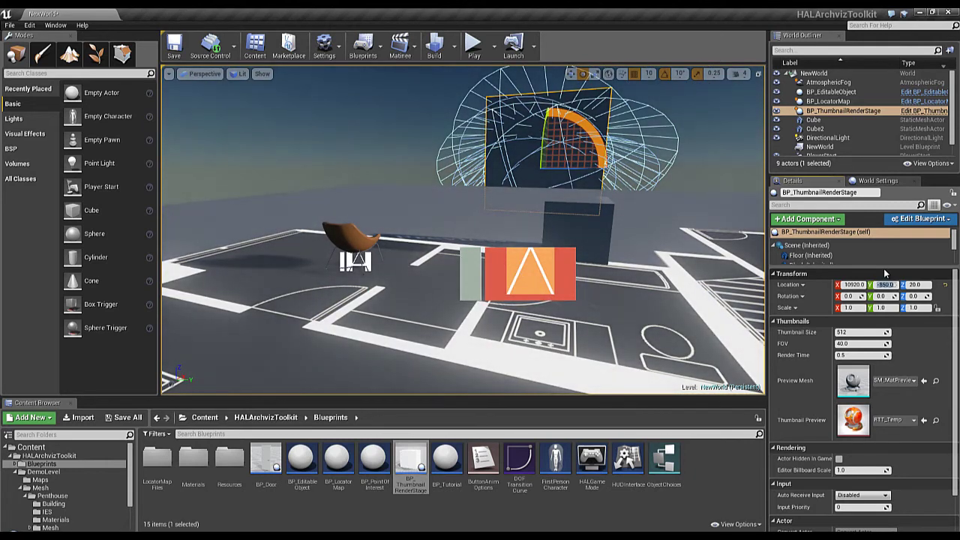
{"action": "left_click", "coordinate": [850, 286]}
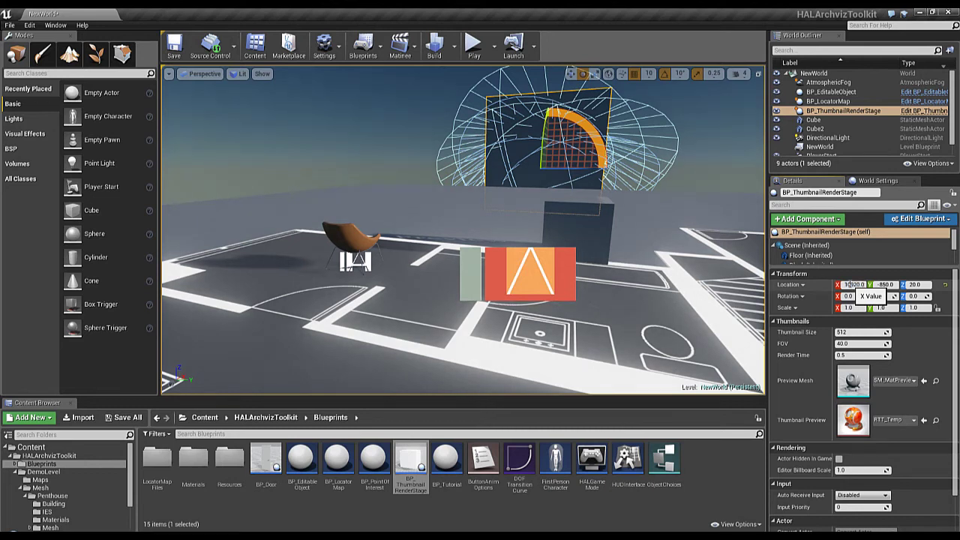
{"action": "left_click", "coordinate": [885, 285]}
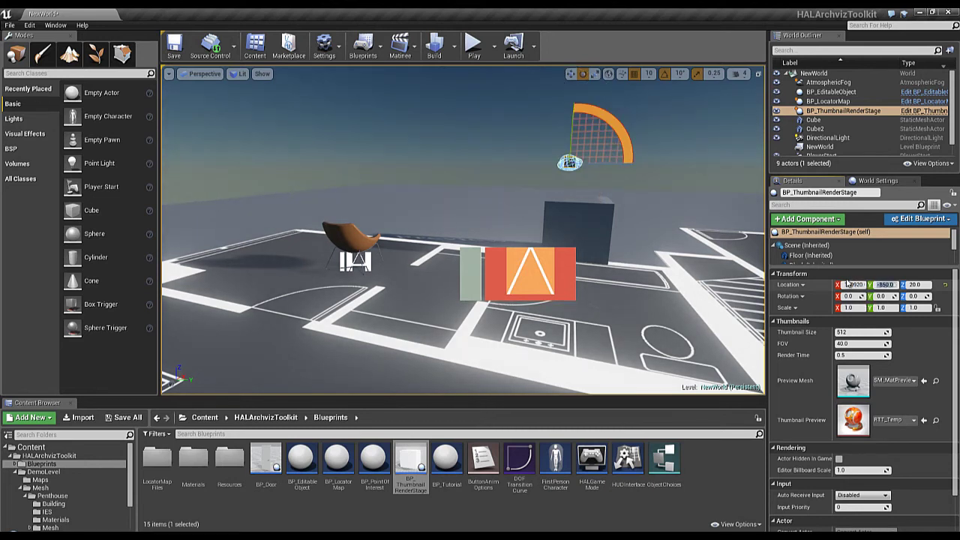
{"action": "left_click", "coordinate": [857, 285]}
{"action": "left_click", "coordinate": [851, 286]}
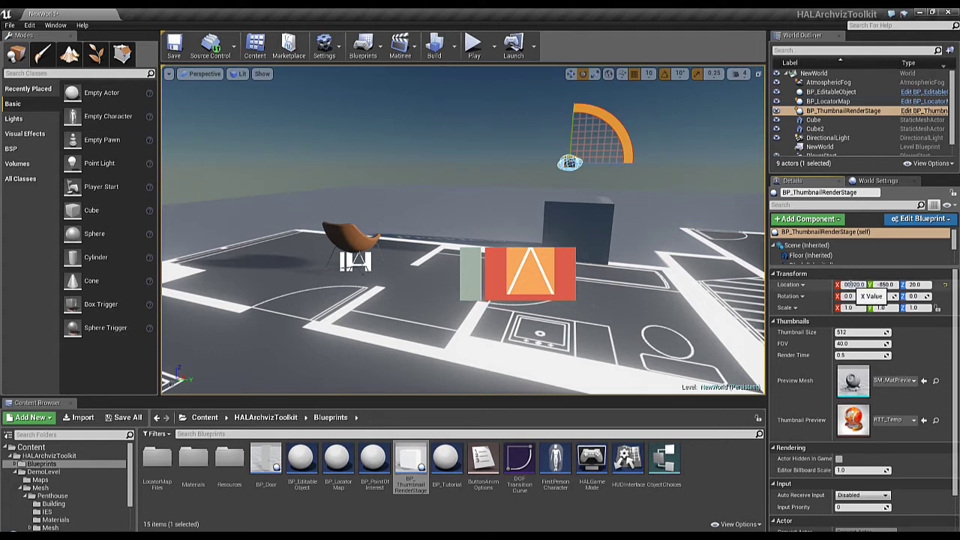
{"action": "left_click", "coordinate": [883, 286]}
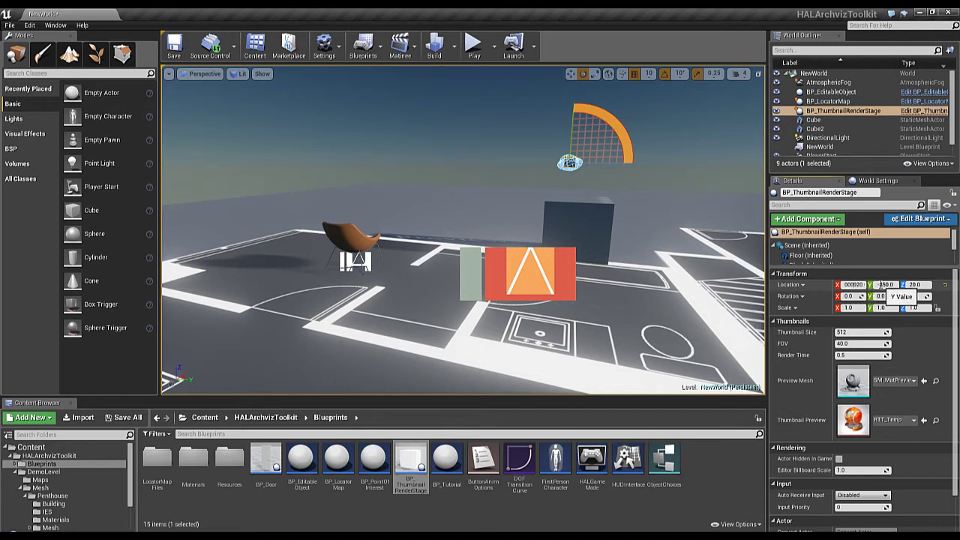
{"action": "type", "text": "1"}
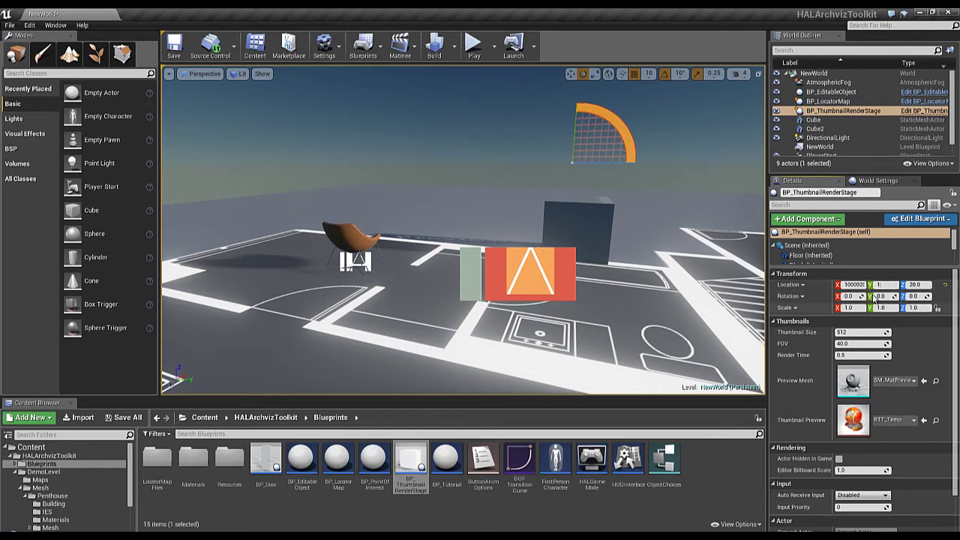
{"action": "type", "text": "000"}
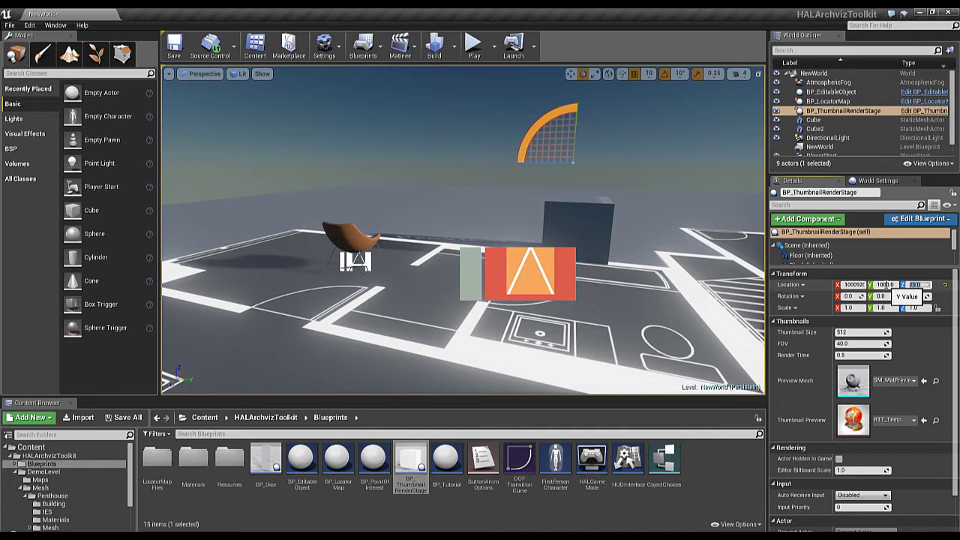
{"action": "key", "text": "Return"}
{"action": "key", "text": "f"}
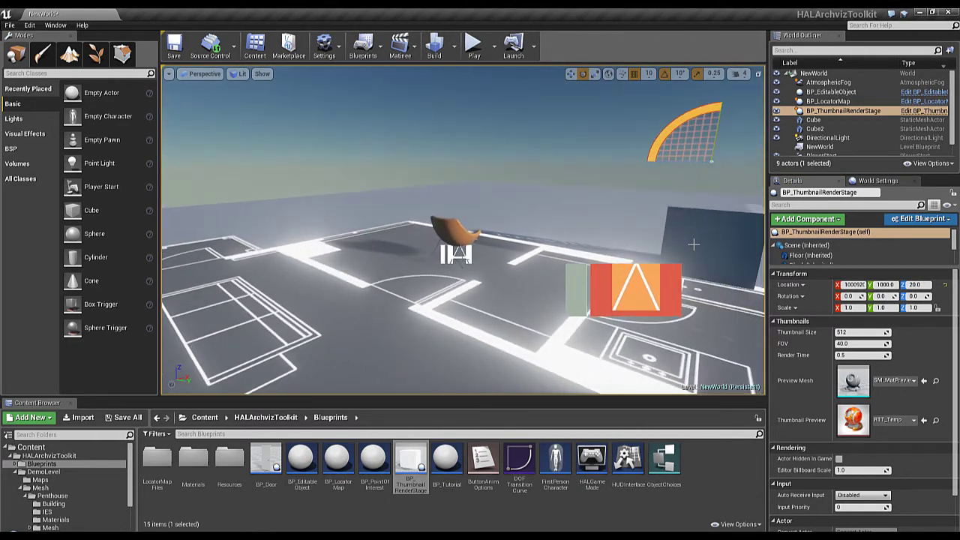
Step: Play the level, cycle between orange chair, black chair and cabinets, then stop
{"action": "left_click", "coordinate": [477, 45]}
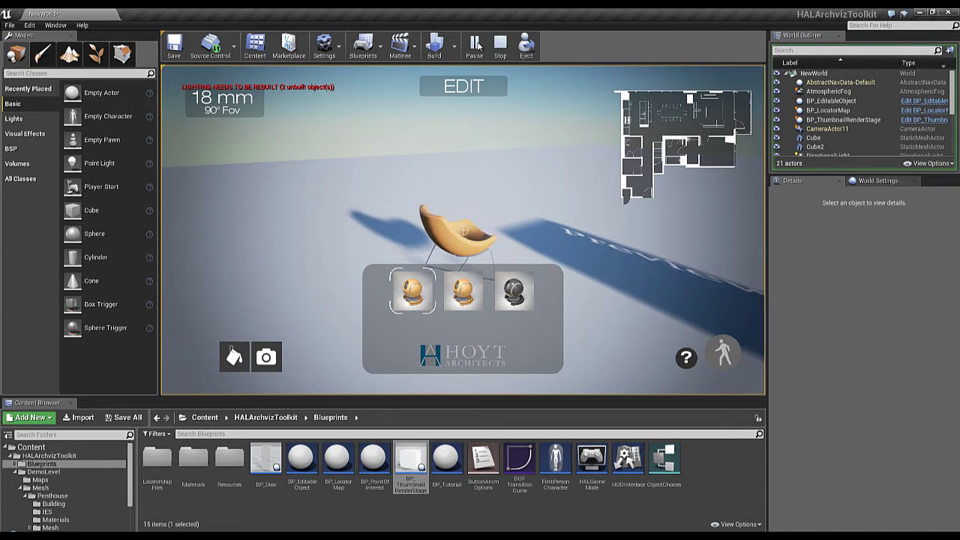
{"action": "left_click", "coordinate": [514, 291]}
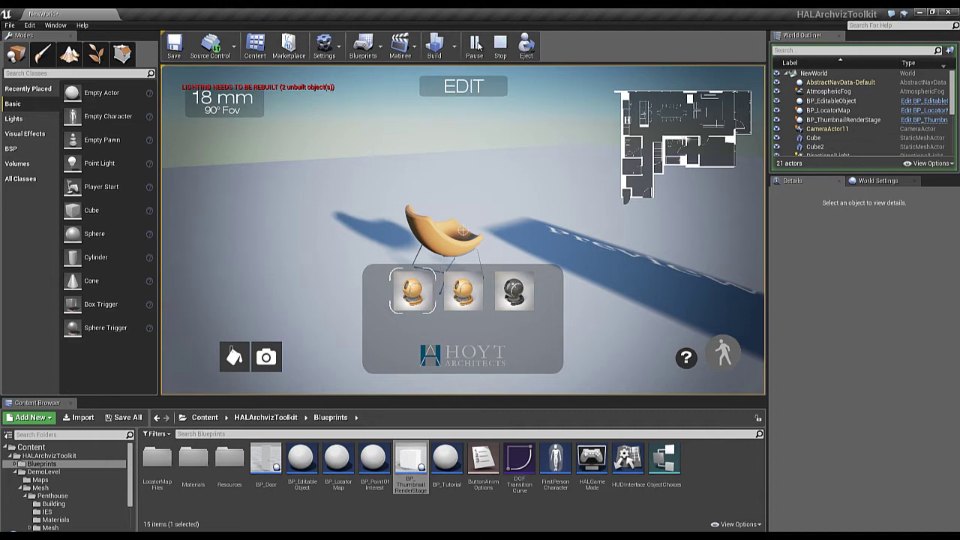
{"action": "key", "text": "Right"}
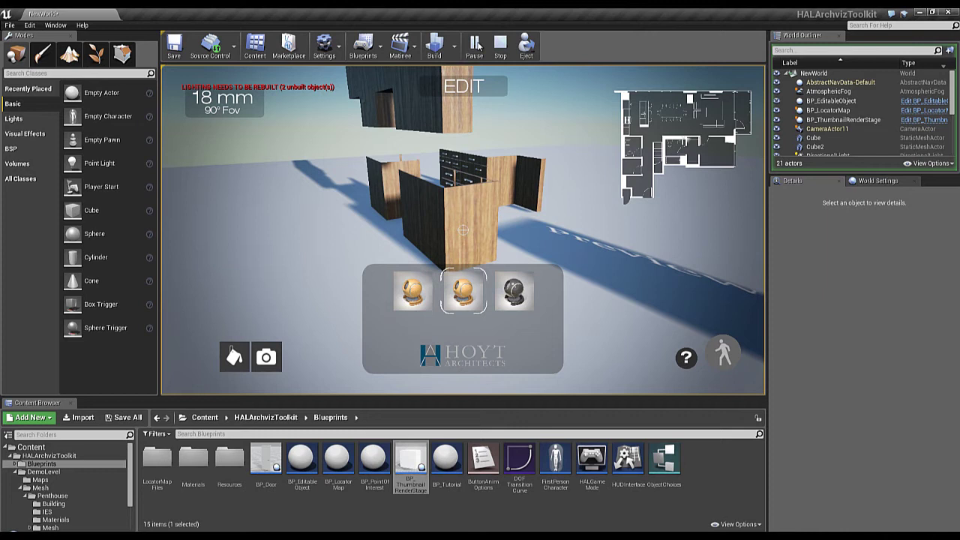
{"action": "key", "text": "Right"}
{"action": "key", "text": "Right"}
{"action": "key", "text": "Left"}
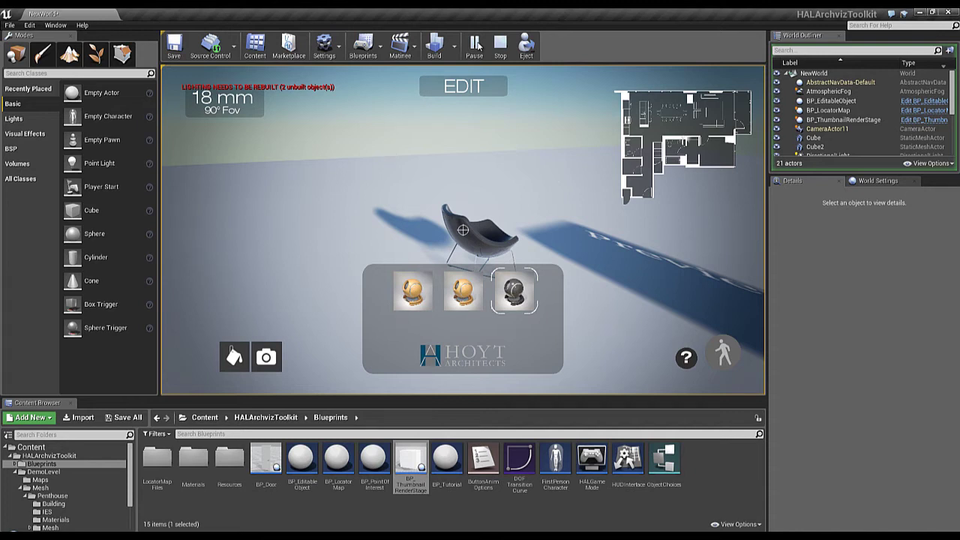
{"action": "key", "text": "Left"}
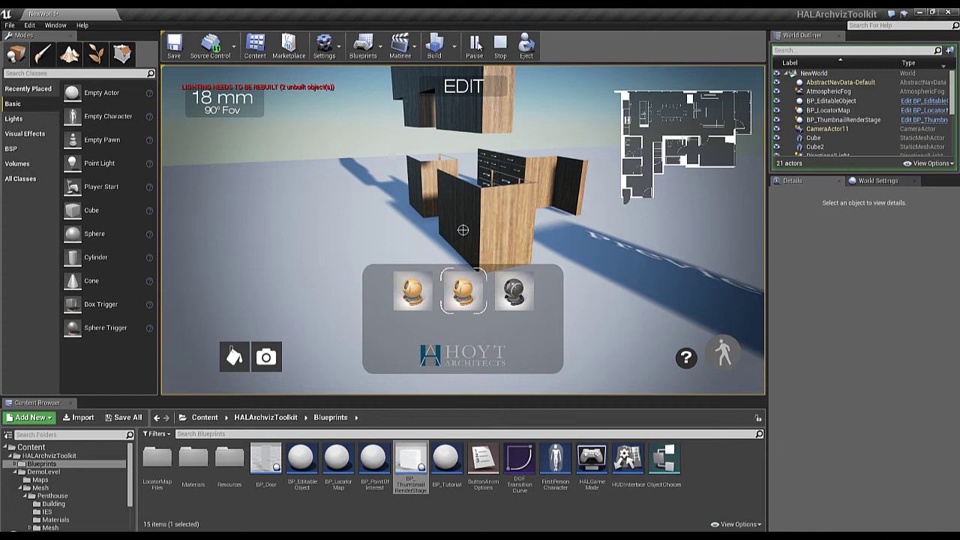
{"action": "key", "text": "Left"}
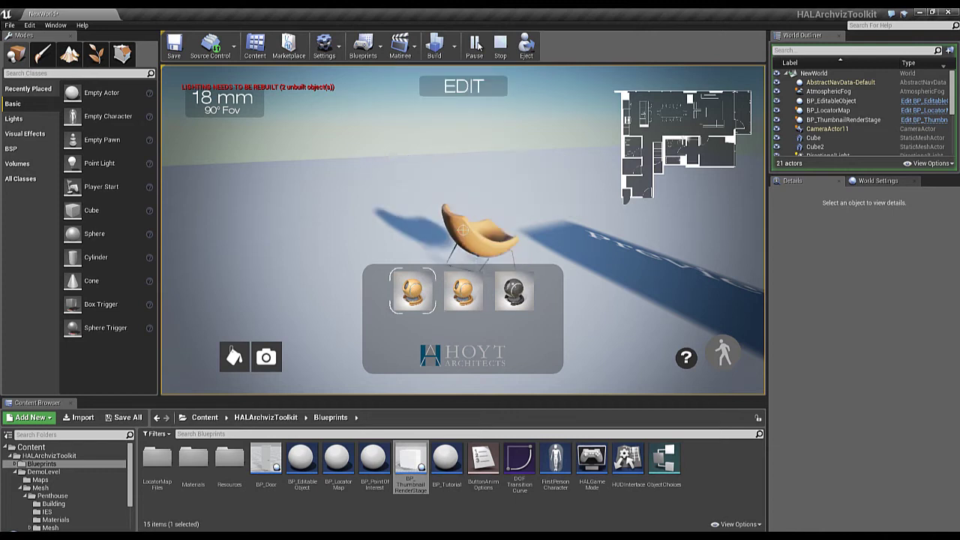
{"action": "key", "text": "Right"}
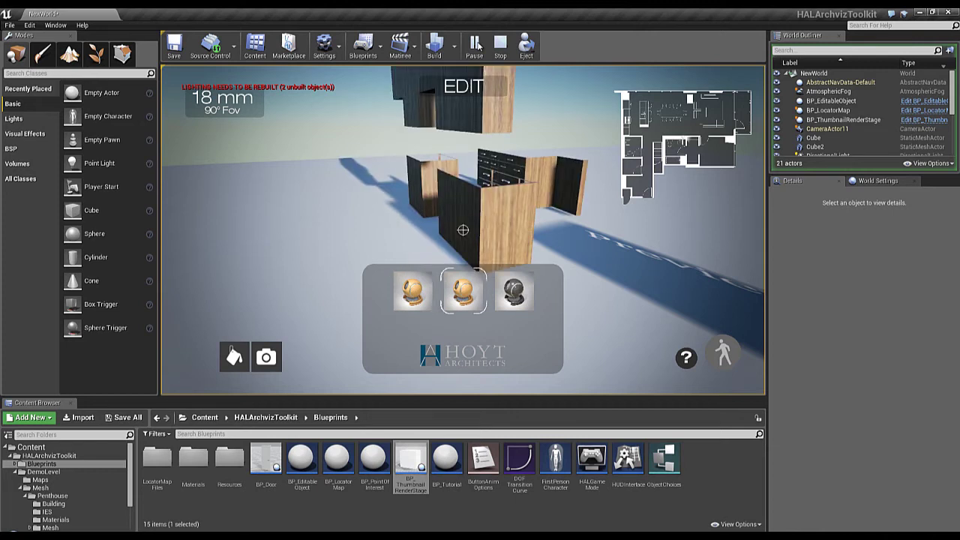
{"action": "key", "text": "Left"}
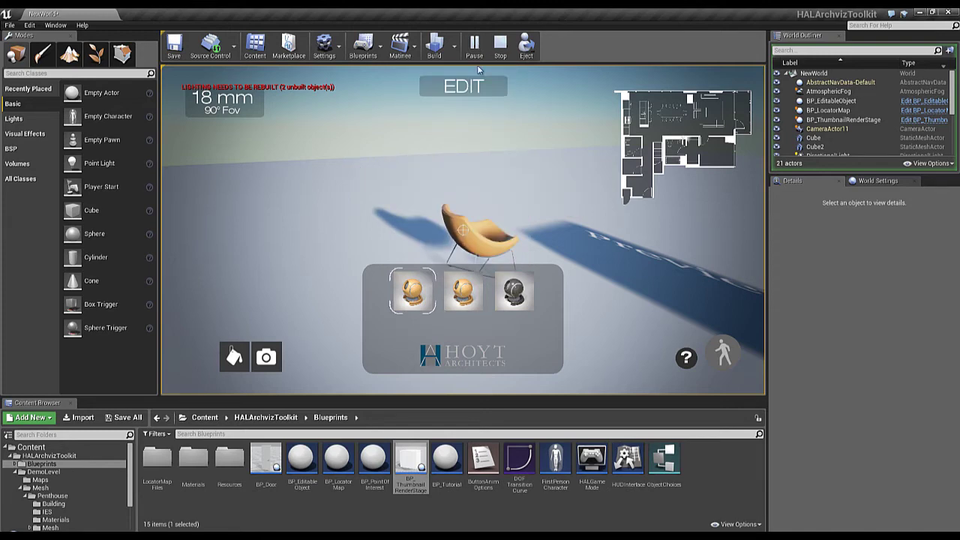
{"action": "key", "text": "Escape"}
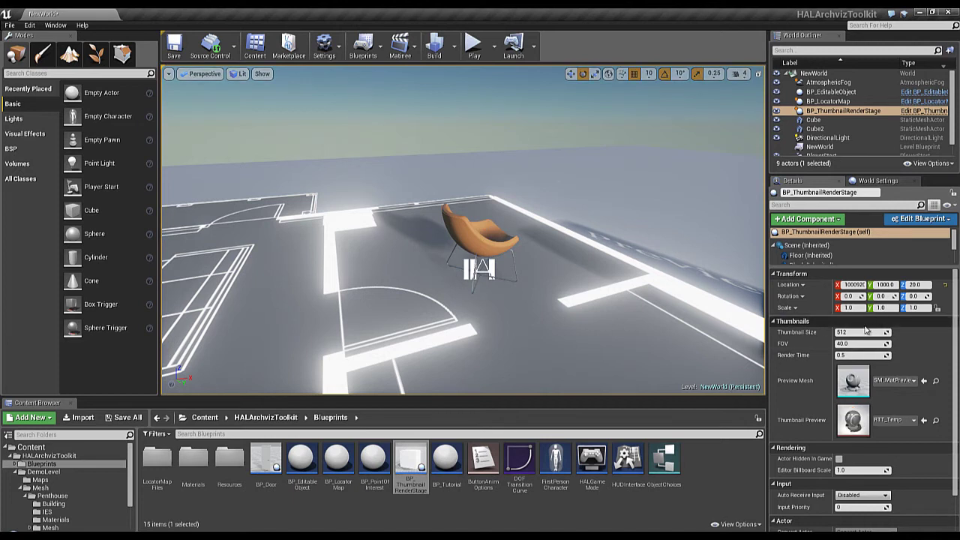
Step: Select the chair and show its cabinet mesh and black material switching overrides
{"action": "left_click_drag", "start_coordinate": [955, 299], "coordinate": [955, 351]}
{"action": "scroll", "coordinate": [954, 358], "scroll_direction": "up", "scroll_amount": 2}
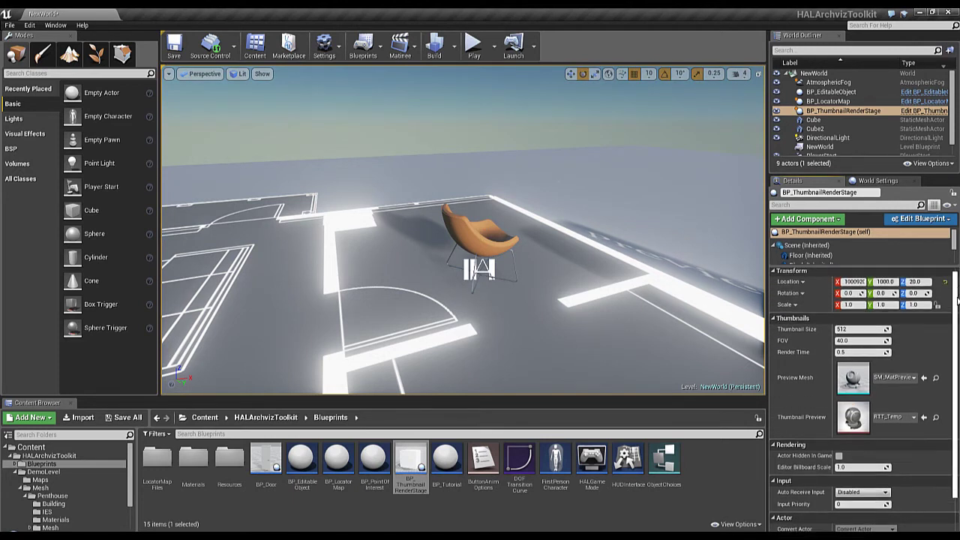
{"action": "left_click", "coordinate": [474, 233]}
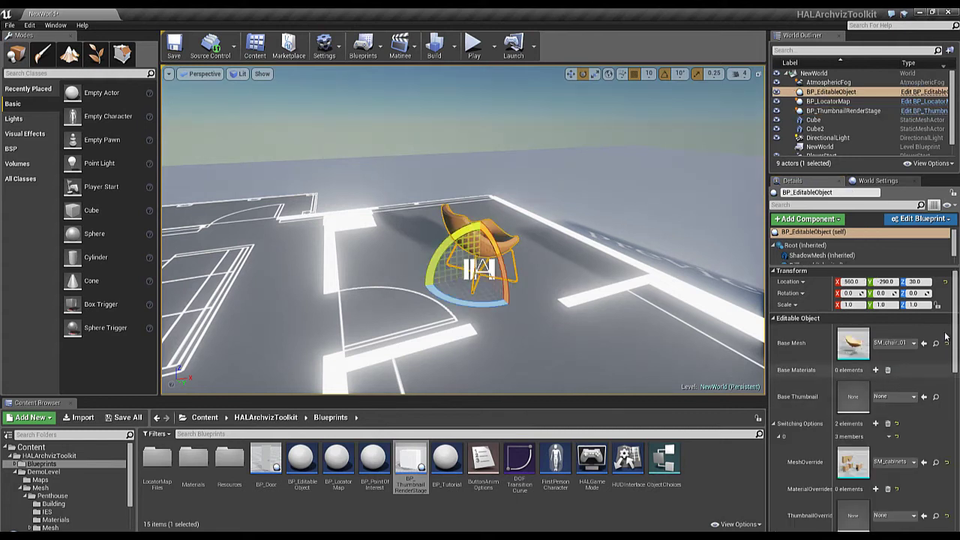
{"action": "scroll", "coordinate": [951, 310], "scroll_direction": "down", "scroll_amount": 2}
{"action": "scroll", "coordinate": [951, 310], "scroll_direction": "down", "scroll_amount": 1}
{"action": "scroll", "coordinate": [952, 318], "scroll_direction": "down", "scroll_amount": 1}
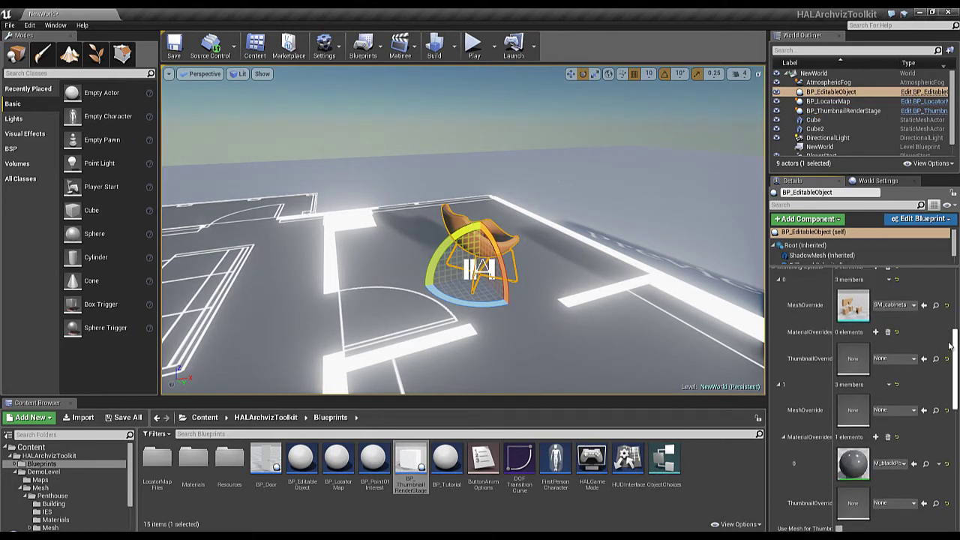
{"action": "scroll", "coordinate": [949, 360], "scroll_direction": "down", "scroll_amount": 1}
{"action": "scroll", "coordinate": [947, 367], "scroll_direction": "down", "scroll_amount": 2}
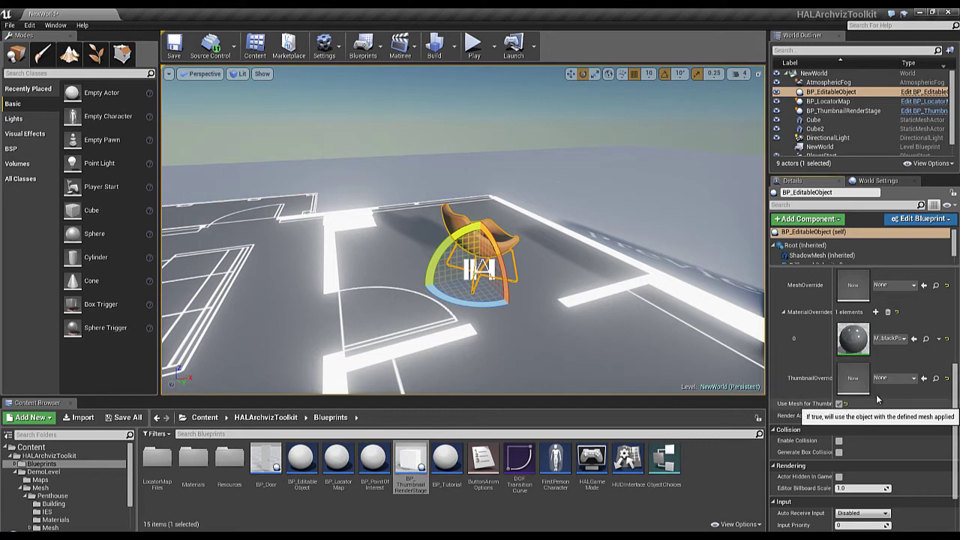
Step: Play, enter edit mode on the chair and cycle cabinets, black chair and orange chair
{"action": "left_click", "coordinate": [473, 45]}
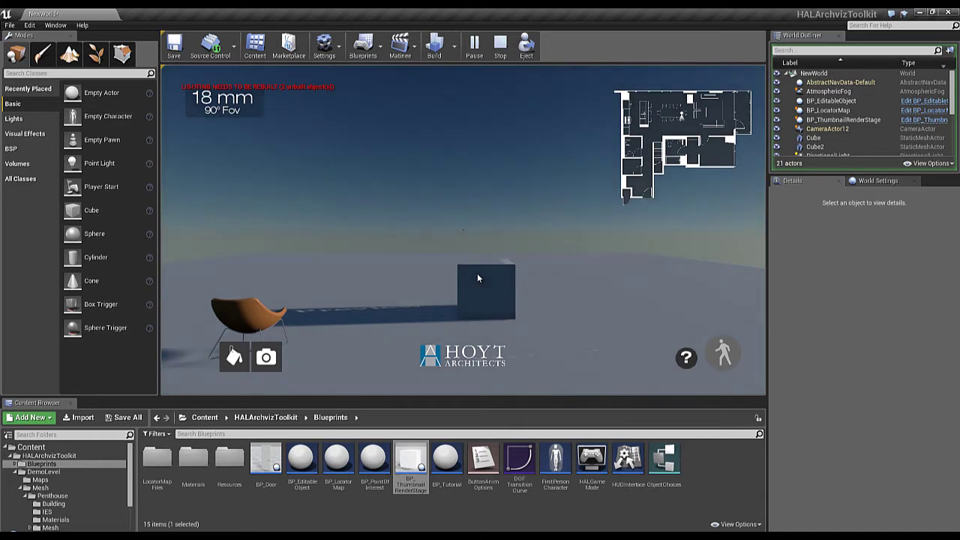
{"action": "left_click", "coordinate": [477, 278]}
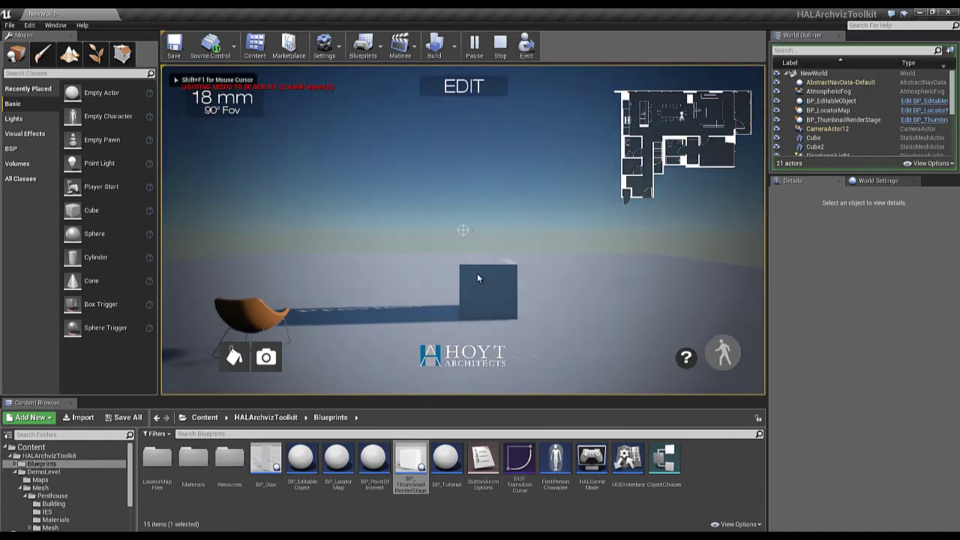
{"action": "left_click", "coordinate": [463, 231]}
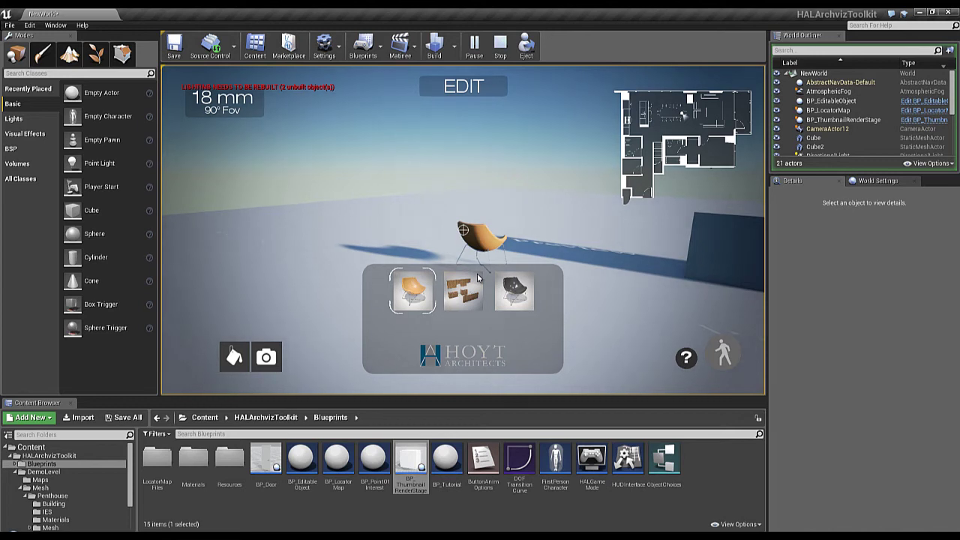
{"action": "left_click", "coordinate": [477, 278]}
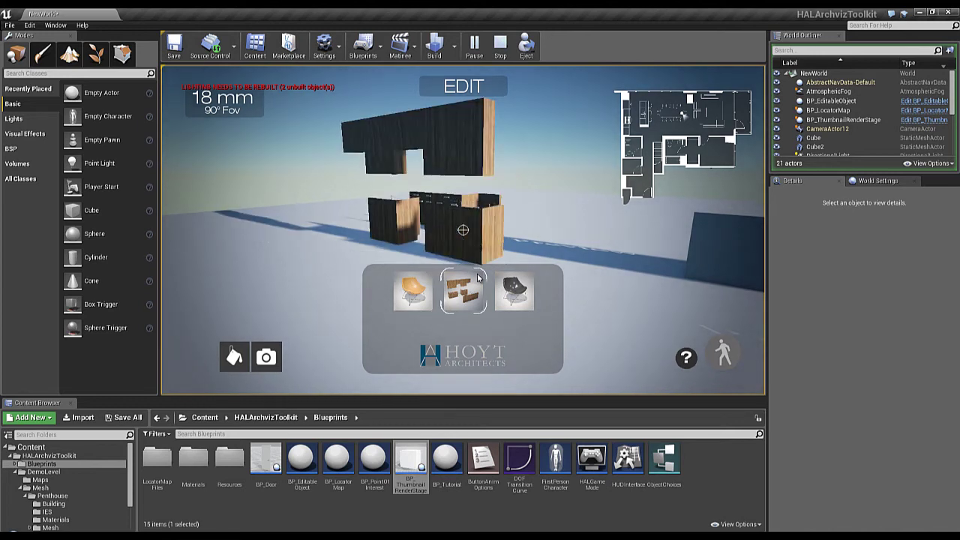
{"action": "key", "text": "Right"}
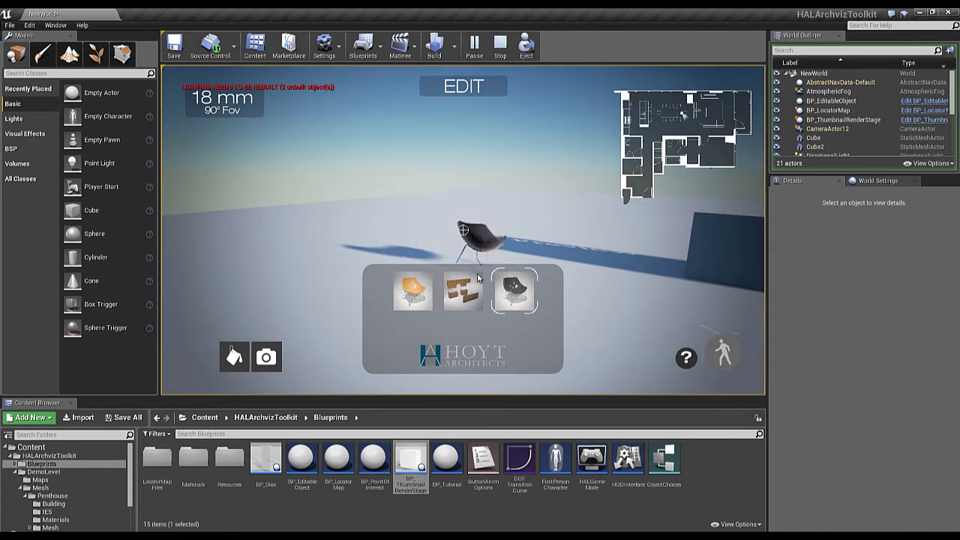
{"action": "left_click", "coordinate": [477, 278]}
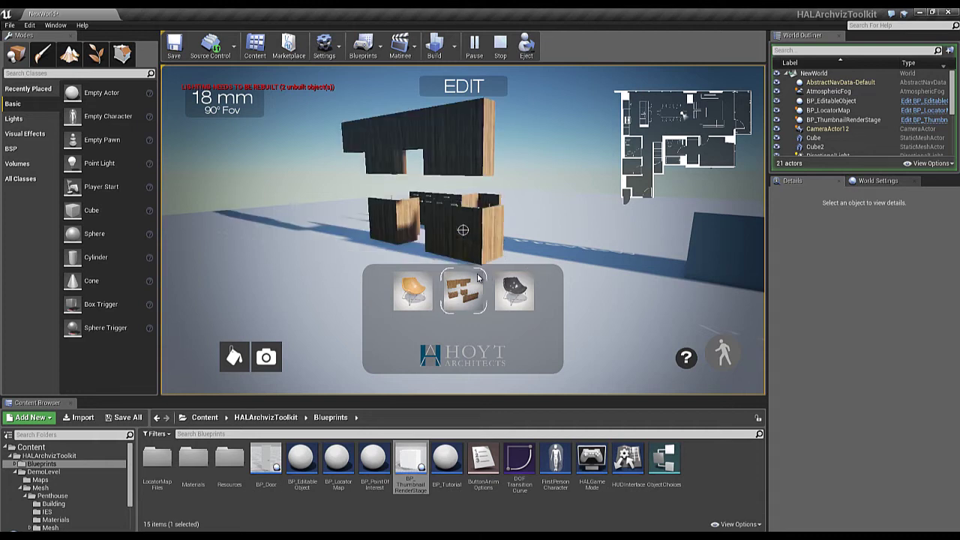
{"action": "key", "text": "Left"}
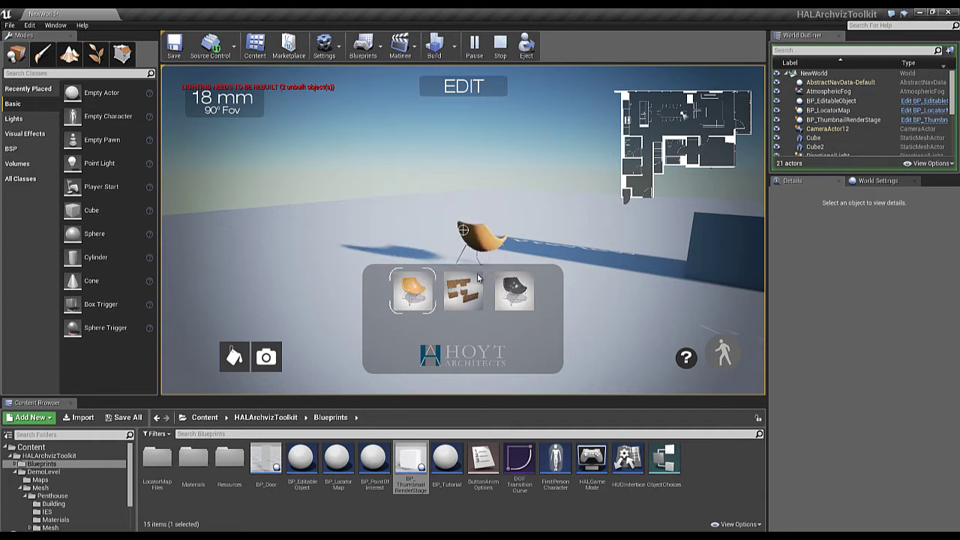
Step: Leave edit mode, re-enter it and confirm the black chair variant
{"action": "key", "text": "Escape"}
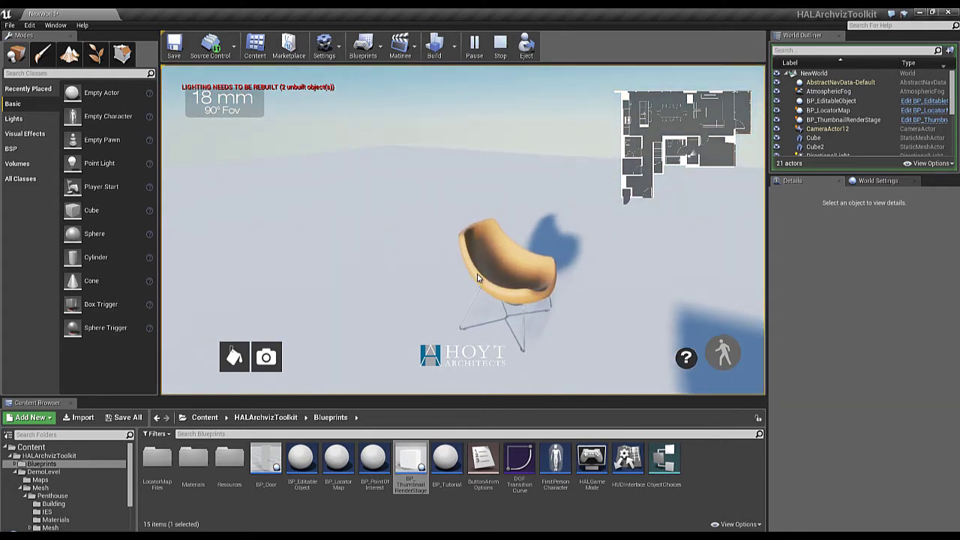
{"action": "left_click", "coordinate": [477, 278]}
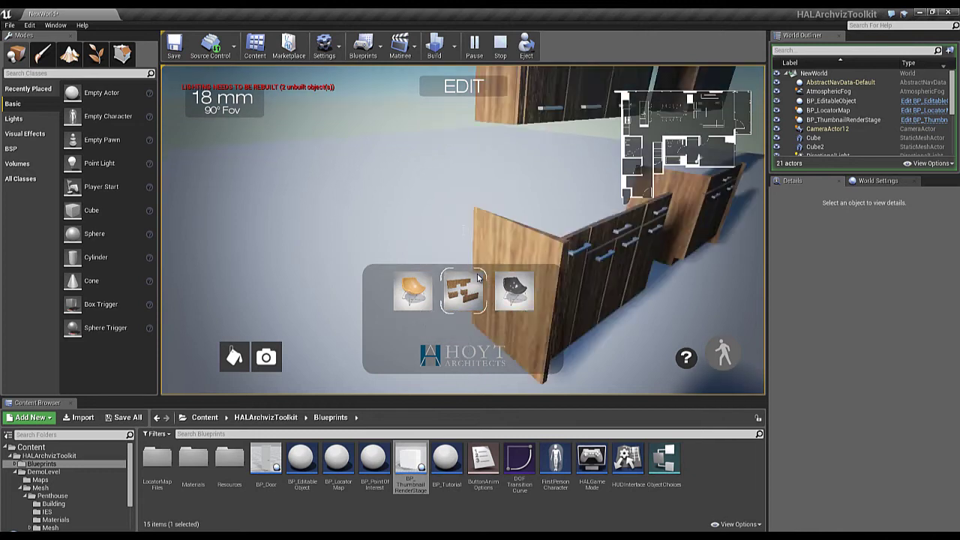
{"action": "key", "text": "Right"}
{"action": "key", "text": "Return"}
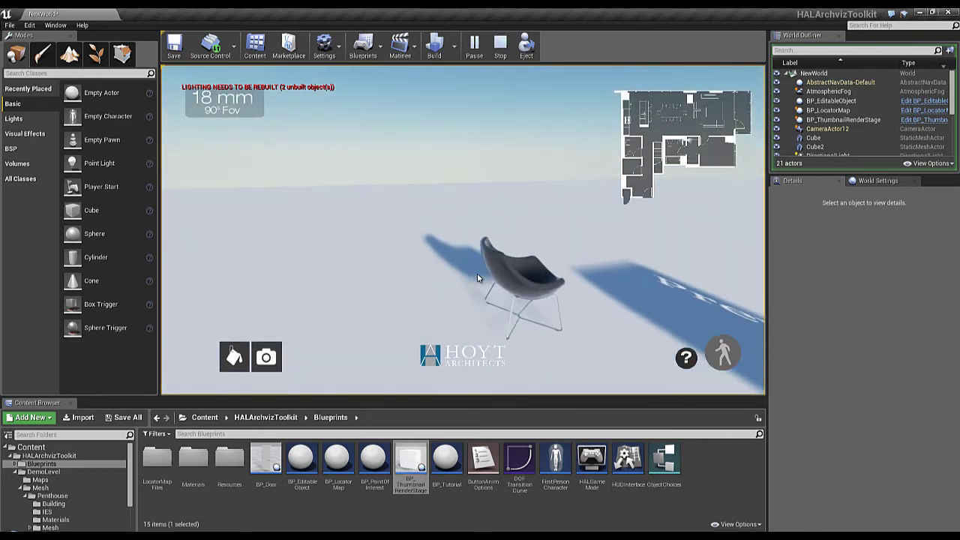
Step: Stop play, centre the view on the chair, and list the Volumes category
{"action": "key", "text": "Escape"}
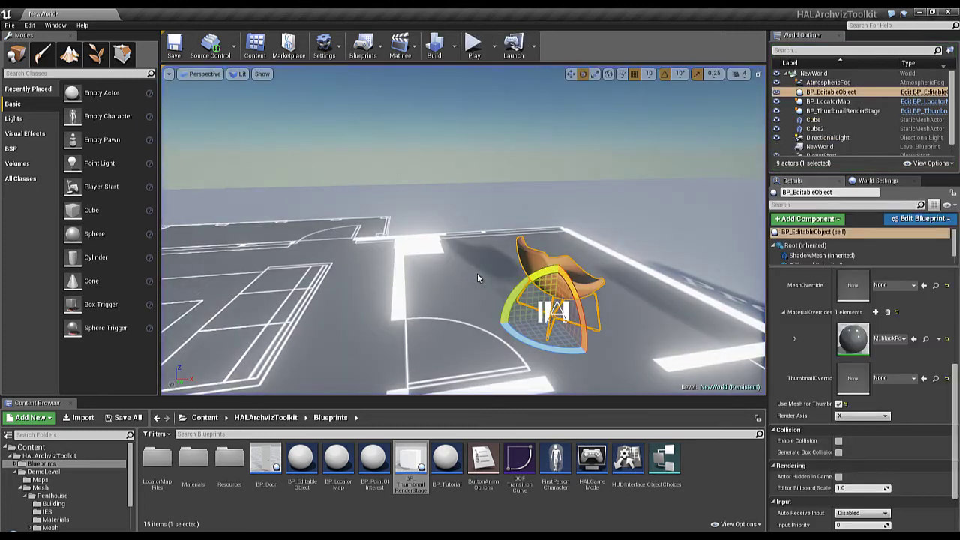
{"action": "right_click_drag", "start_coordinate": [400, 269], "coordinate": [370, 221]}
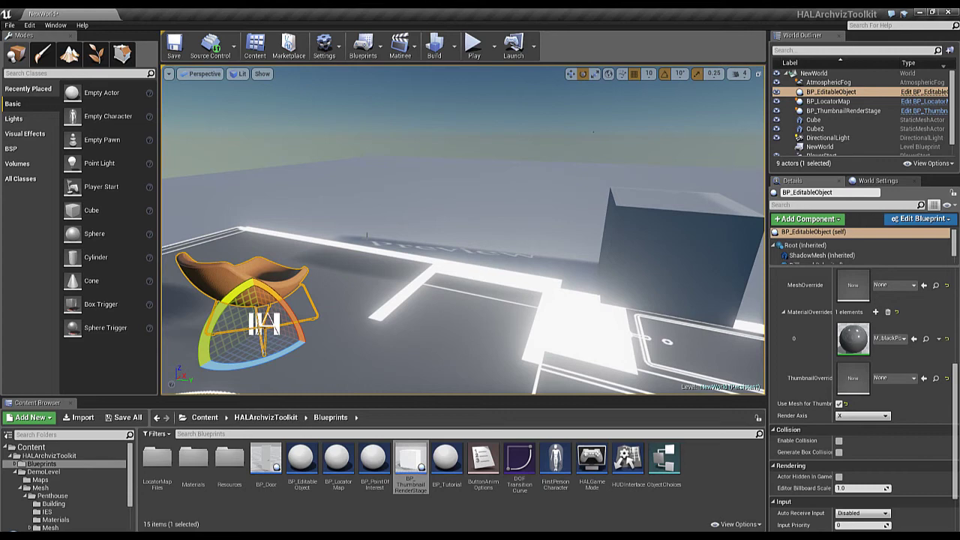
{"action": "key", "text": "f"}
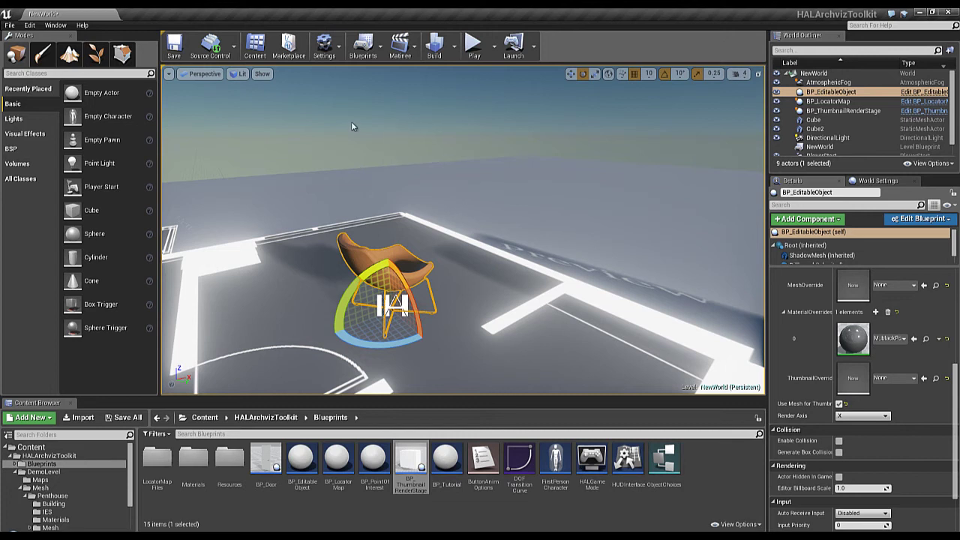
{"action": "left_click", "coordinate": [17, 163]}
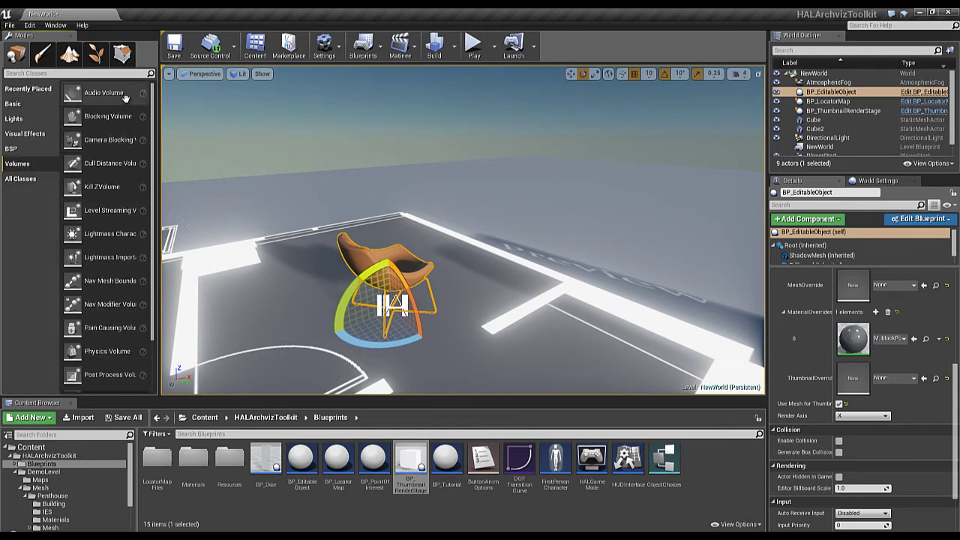
Step: Place a Post Process Volume in the level and tick Unbound
{"action": "left_click_drag", "start_coordinate": [155, 124], "coordinate": [151, 195]}
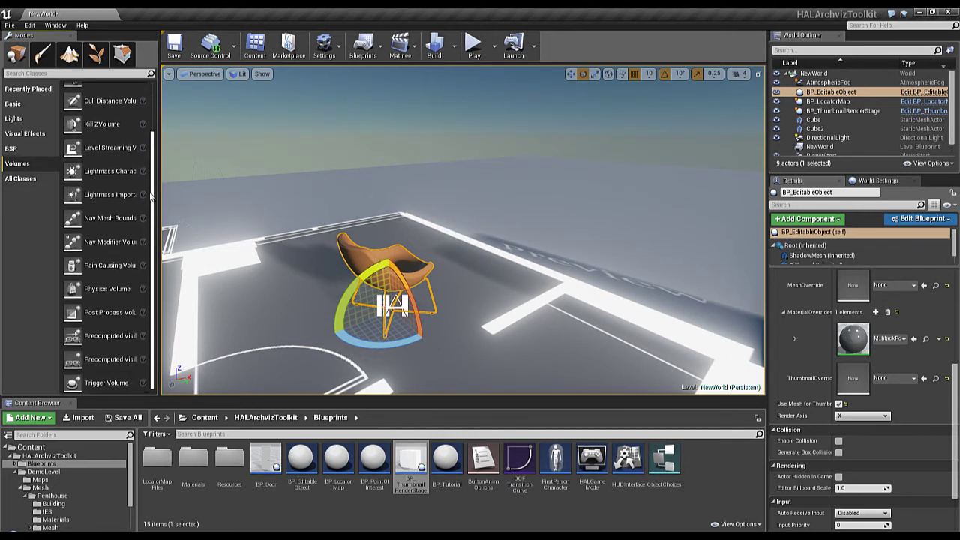
{"action": "left_click_drag", "start_coordinate": [105, 311], "coordinate": [593, 167]}
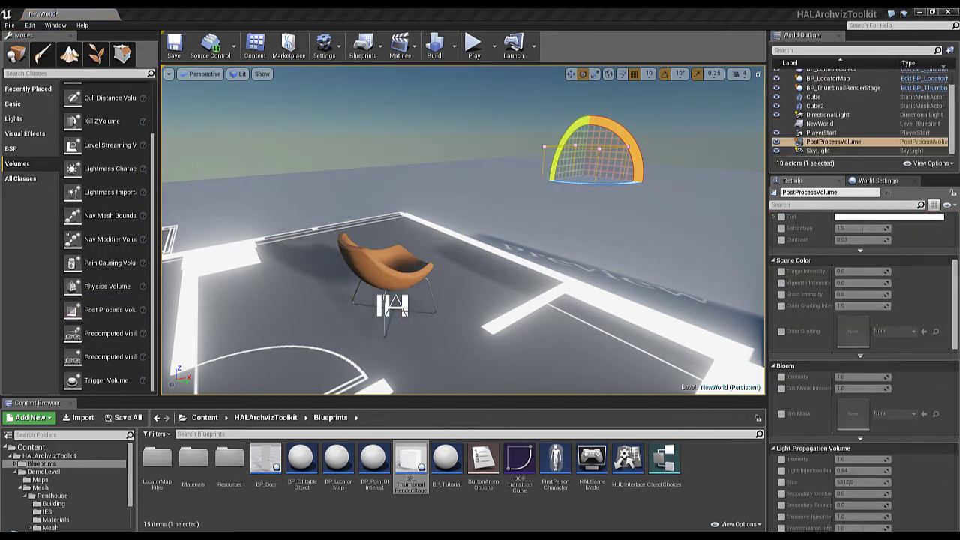
{"action": "left_click_drag", "start_coordinate": [956, 313], "coordinate": [954, 267]}
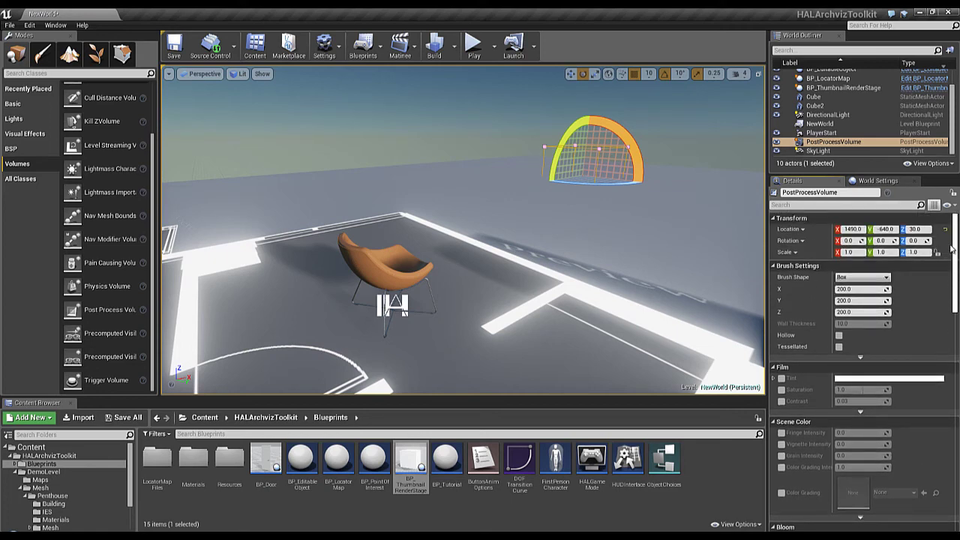
{"action": "left_click_drag", "start_coordinate": [951, 236], "coordinate": [939, 453]}
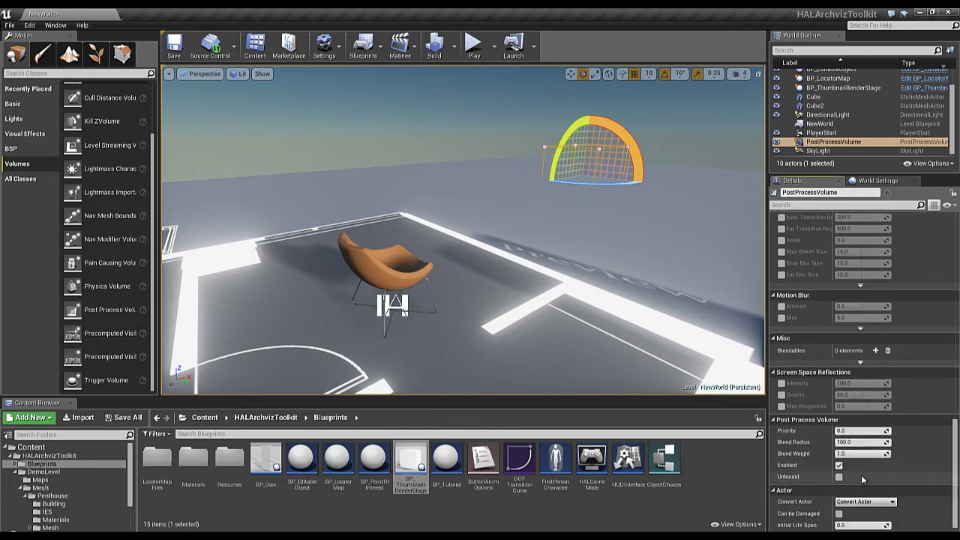
{"action": "left_click", "coordinate": [842, 477]}
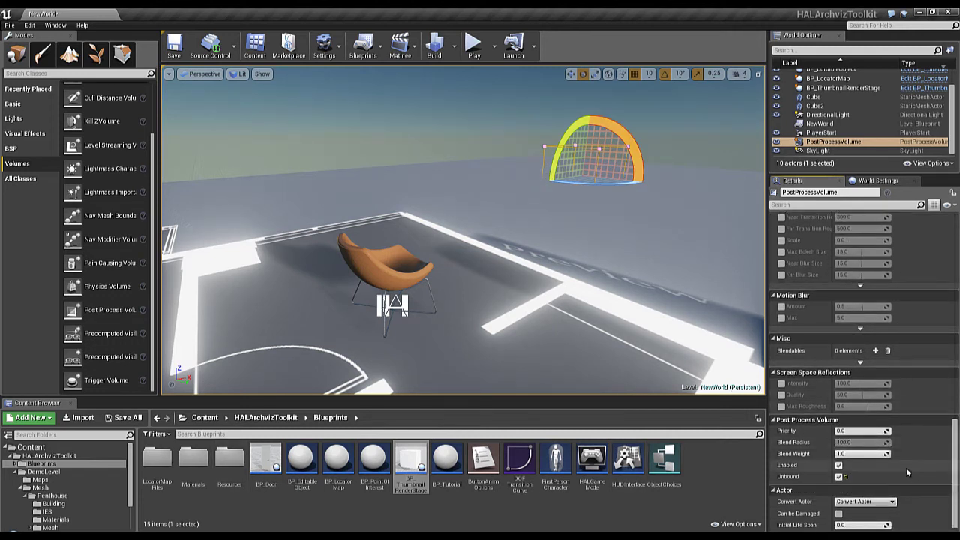
{"action": "scroll", "coordinate": [905, 466], "scroll_direction": "down", "scroll_amount": 1}
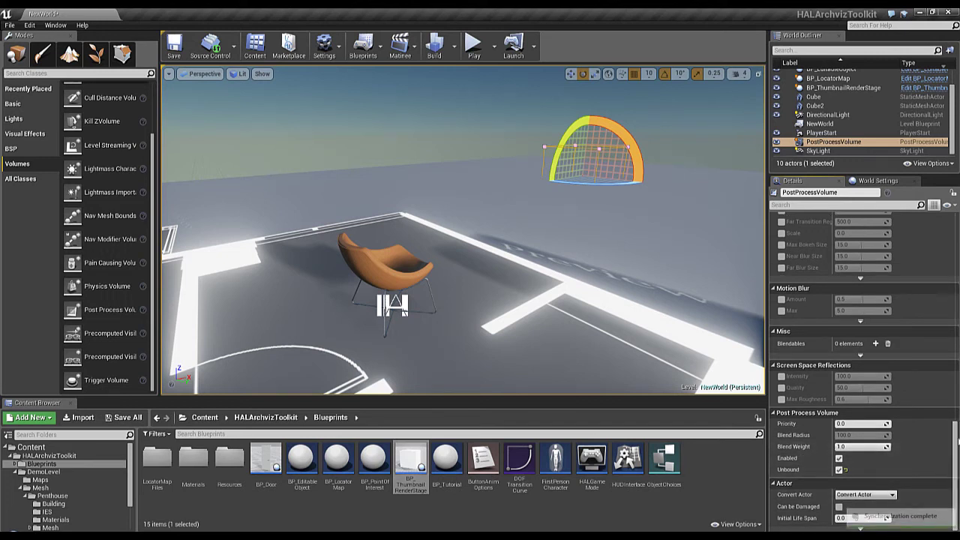
{"action": "mouse_move", "coordinate": [954, 448]}
{"action": "left_mouse_down"}
{"action": "mouse_move", "coordinate": [944, 261]}
{"action": "mouse_move", "coordinate": [946, 405]}
{"action": "mouse_move", "coordinate": [934, 490]}
{"action": "left_mouse_up"}
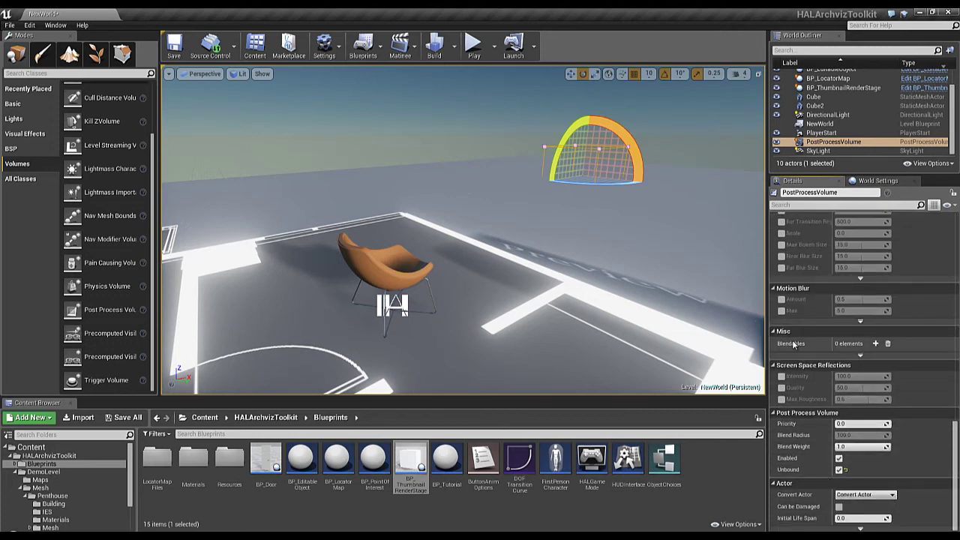
Step: Assign PostProcessOutline_Inst from the Materials folder to the PostProcessVolume's Blendables slot
{"action": "left_click", "coordinate": [876, 344]}
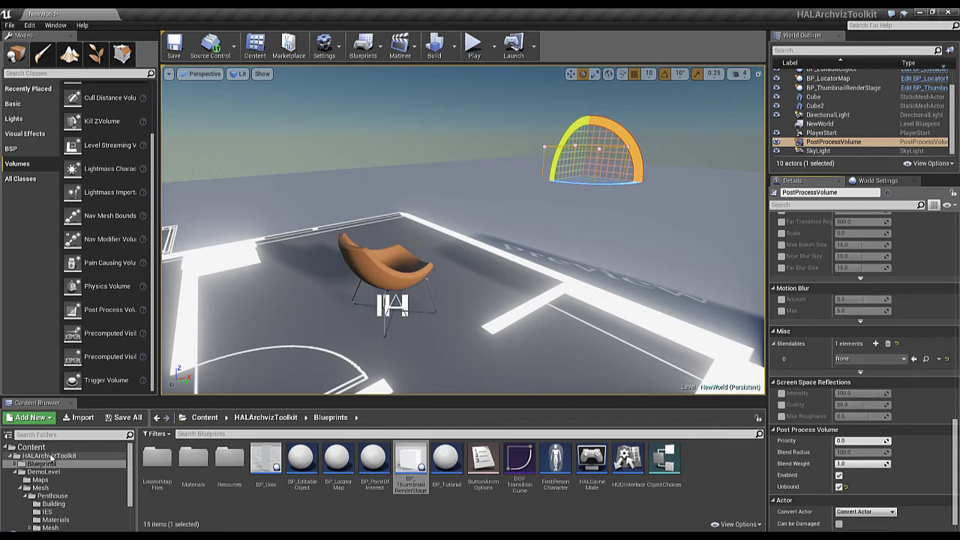
{"action": "double_click", "coordinate": [184, 463]}
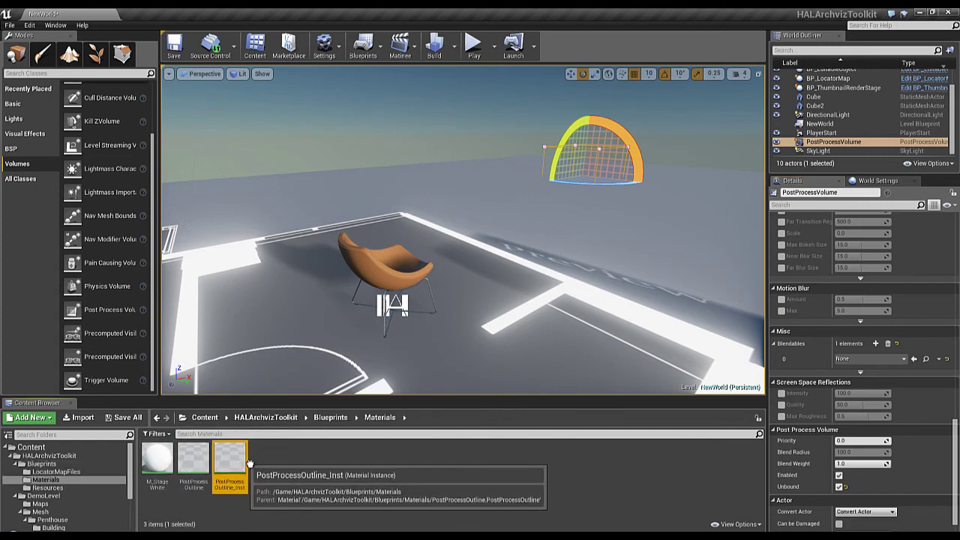
{"action": "mouse_move", "coordinate": [230, 464]}
{"action": "left_mouse_down"}
{"action": "mouse_move", "coordinate": [491, 468]}
{"action": "mouse_move", "coordinate": [855, 366]}
{"action": "left_mouse_up"}
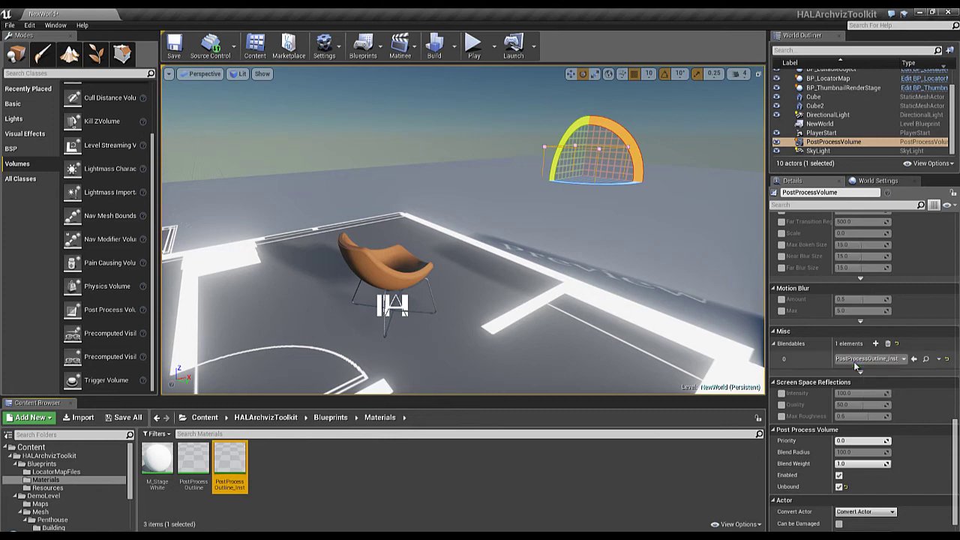
Step: Play the level to check the outline on the chair and cabinets, then stop with Esc
{"action": "left_click", "coordinate": [473, 46]}
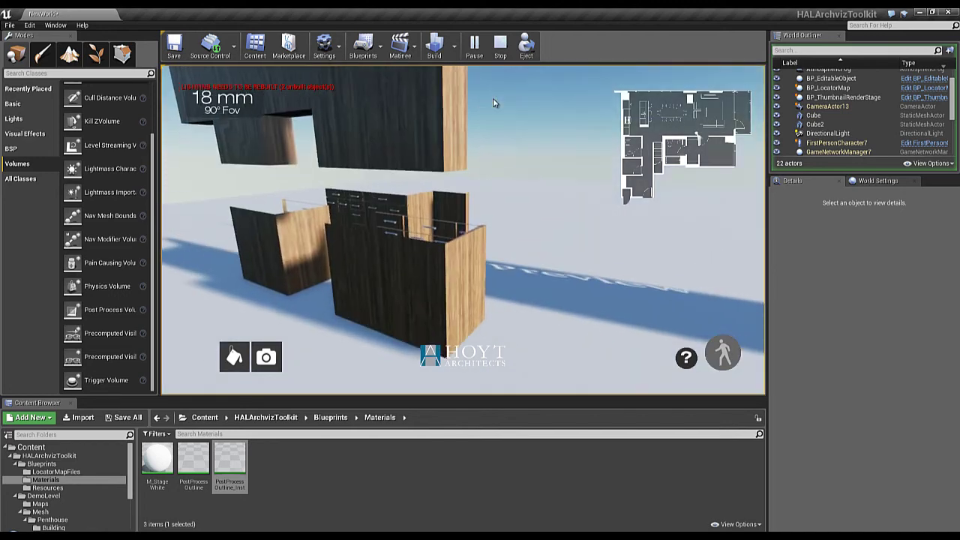
{"action": "key", "text": "Escape"}
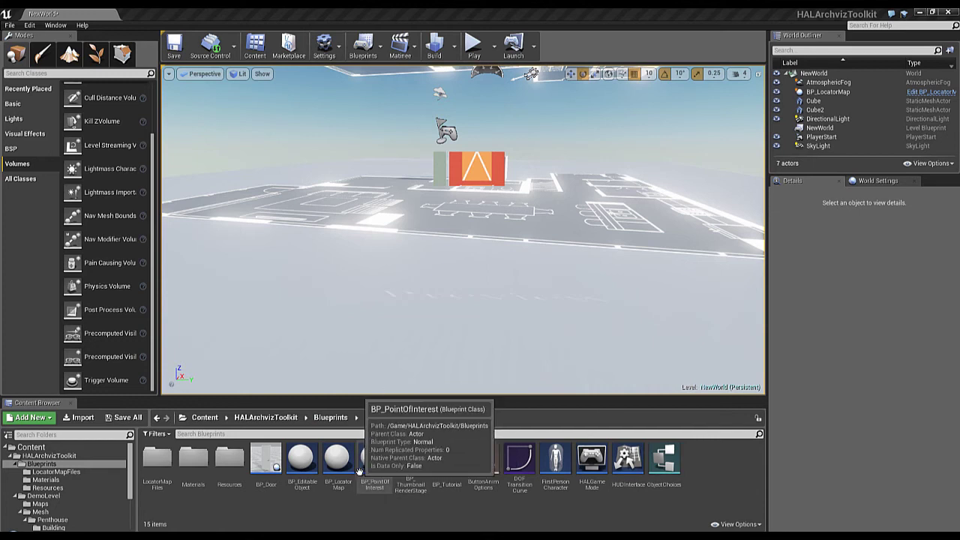
Step: Drop a BP_PointOfInterest by the dining table and rotate its yaw to -20°
{"action": "left_click_drag", "start_coordinate": [374, 459], "coordinate": [572, 223]}
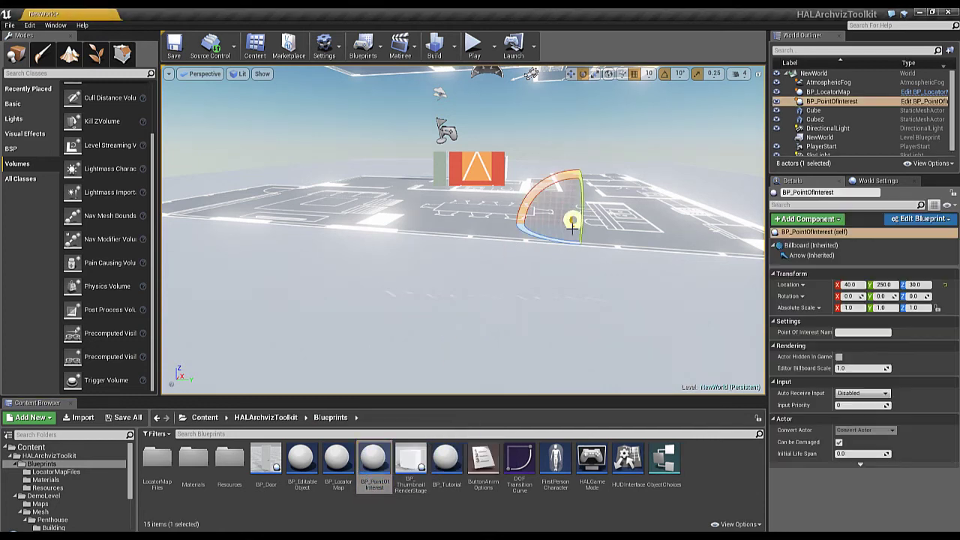
{"action": "mouse_move", "coordinate": [590, 349]}
{"action": "left_mouse_down"}
{"action": "mouse_move", "coordinate": [653, 154]}
{"action": "mouse_move", "coordinate": [542, 218]}
{"action": "left_mouse_up"}
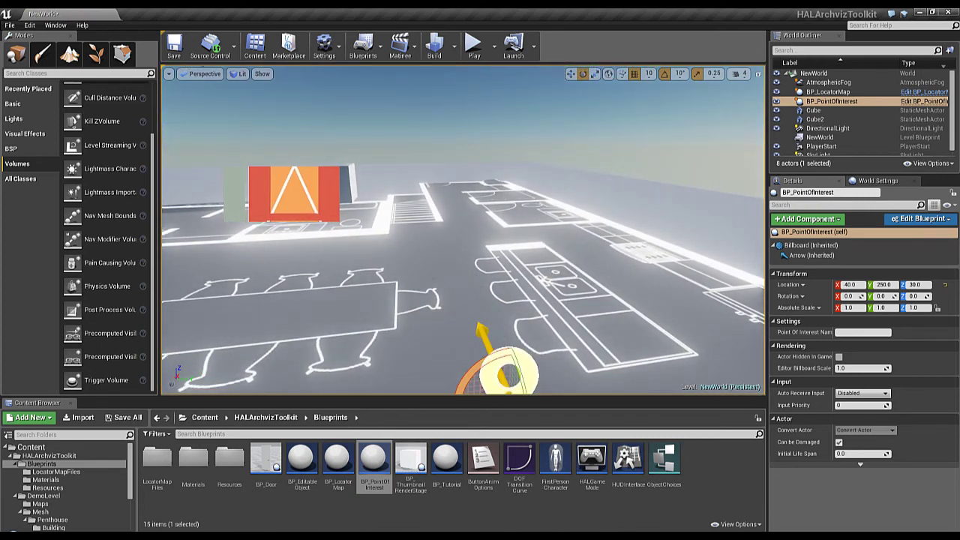
{"action": "left_click_drag", "start_coordinate": [472, 266], "coordinate": [420, 270]}
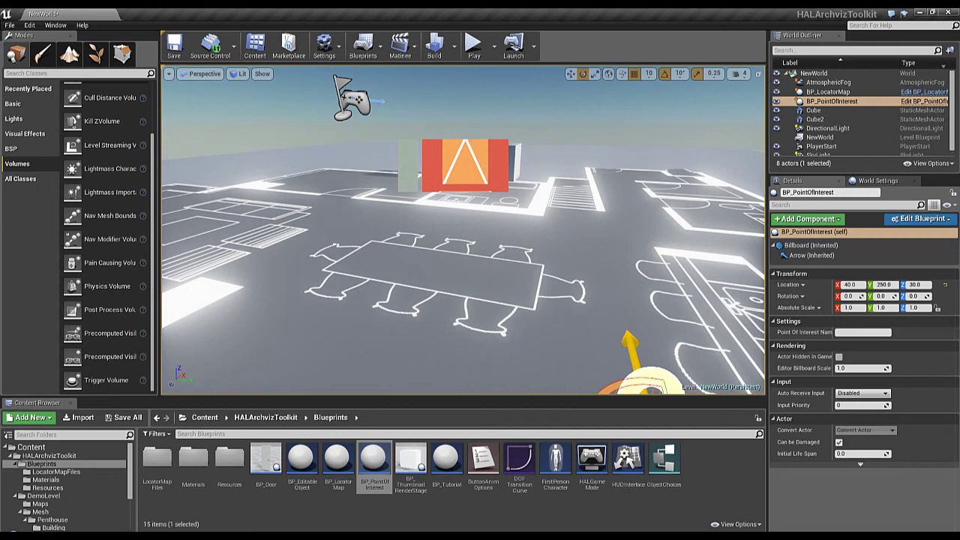
{"action": "left_click_drag", "start_coordinate": [420, 270], "coordinate": [450, 255]}
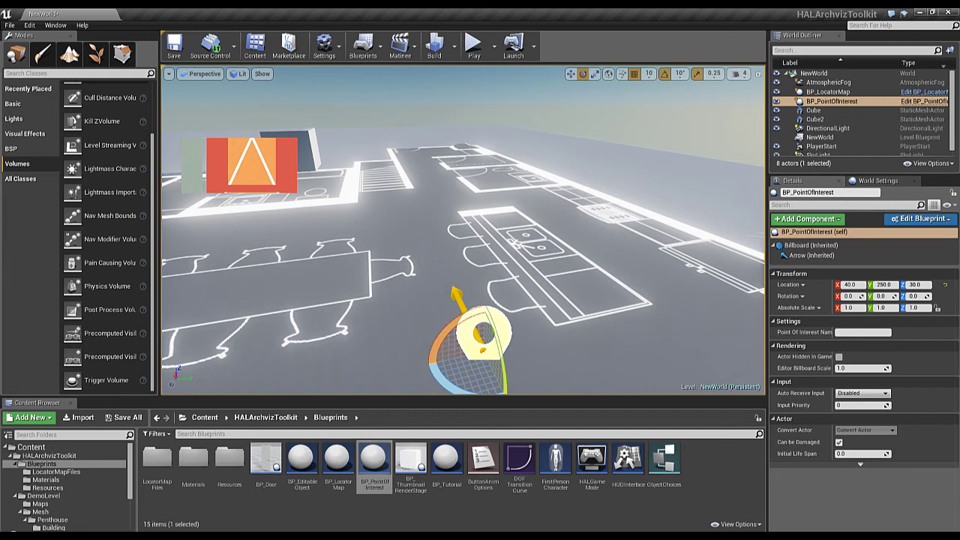
{"action": "left_click_drag", "start_coordinate": [435, 390], "coordinate": [488, 378]}
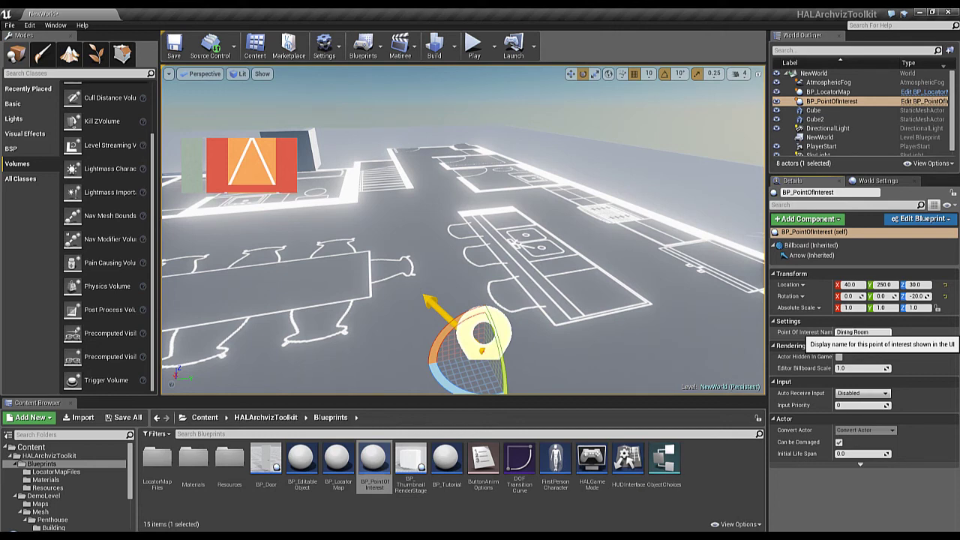
{"action": "left_click_drag", "start_coordinate": [411, 271], "coordinate": [405, 276]}
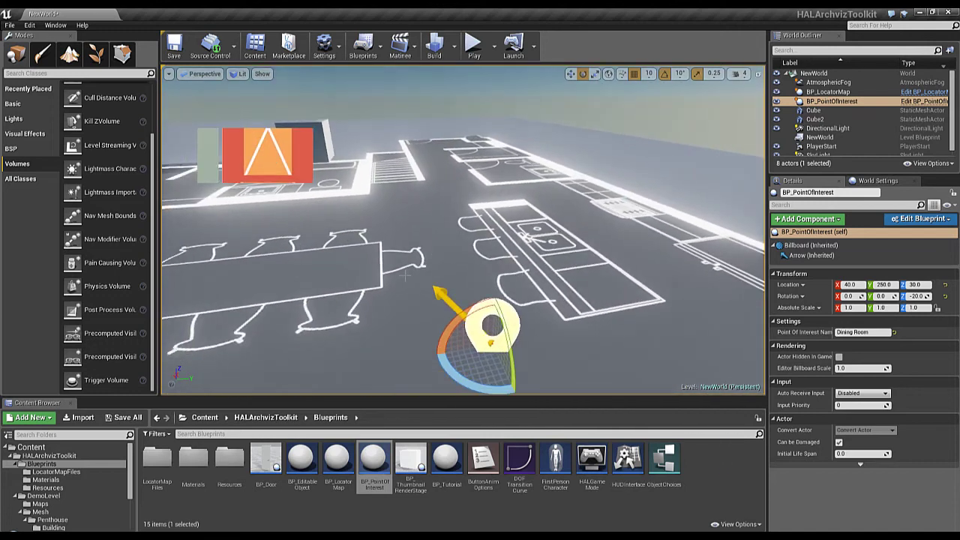
Step: Drop a second BP_PointOfInterest in the kitchen, turn it to about -179°, and name it Kitchen
{"action": "left_click_drag", "start_coordinate": [374, 459], "coordinate": [544, 190]}
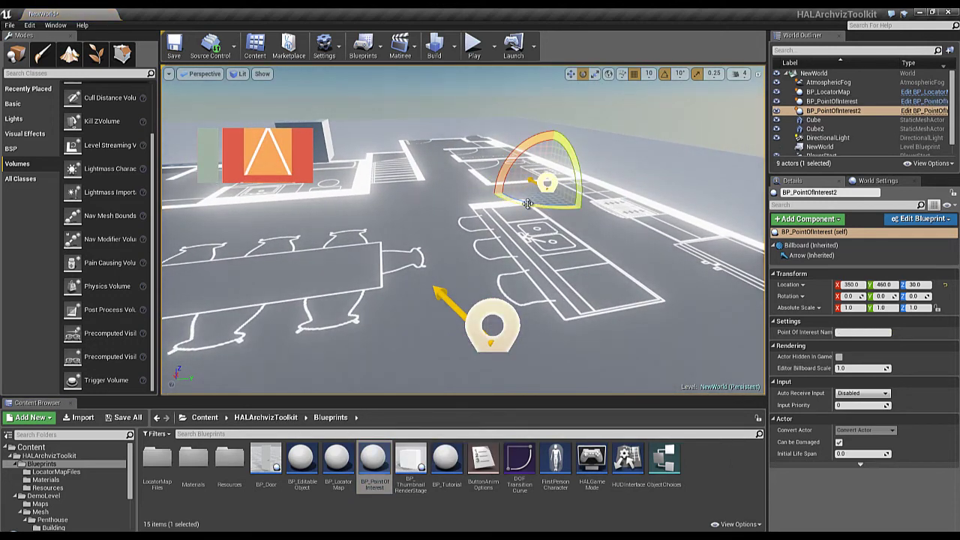
{"action": "mouse_move", "coordinate": [559, 203]}
{"action": "left_mouse_down"}
{"action": "mouse_move", "coordinate": [572, 210]}
{"action": "mouse_move", "coordinate": [495, 177]}
{"action": "left_mouse_up"}
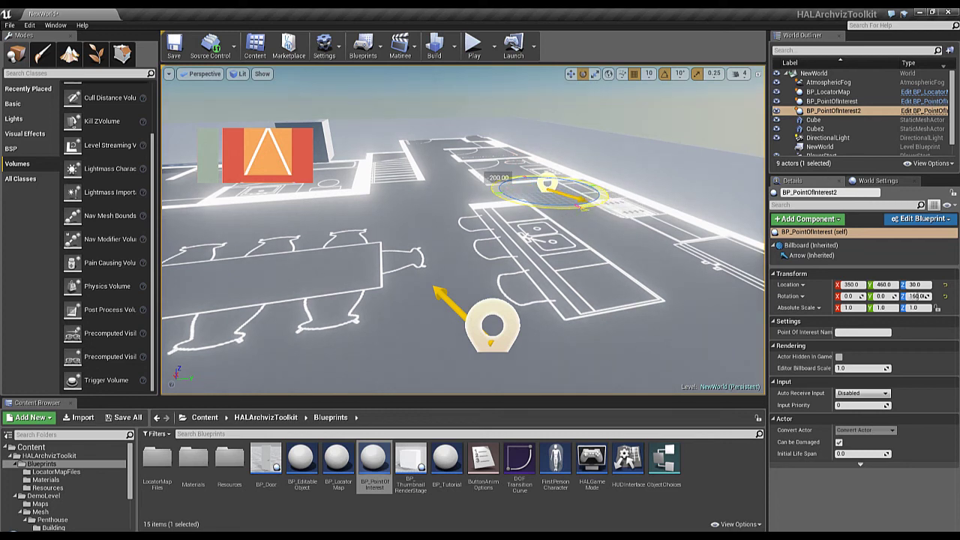
{"action": "left_click_drag", "start_coordinate": [495, 177], "coordinate": [489, 178]}
{"action": "type", "text": "K"}
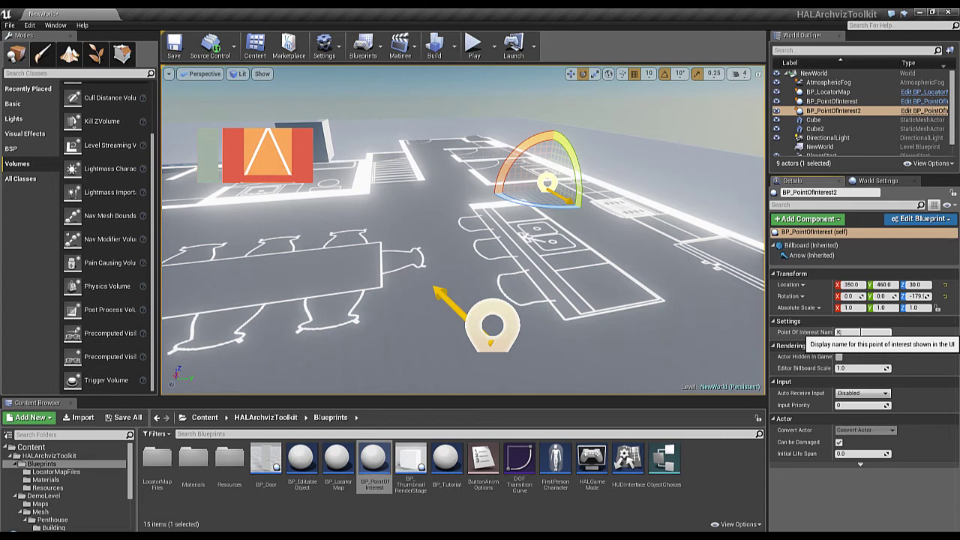
{"action": "type", "text": "itchen"}
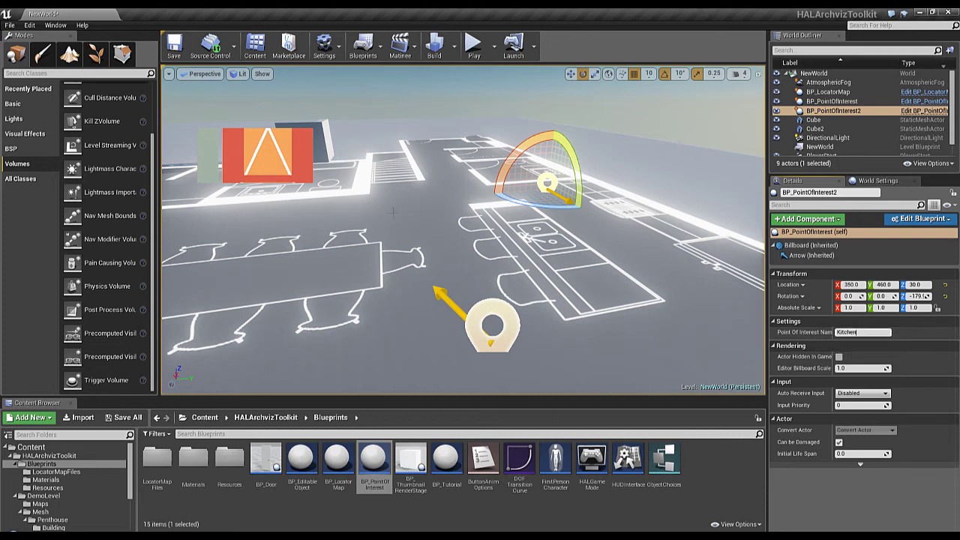
{"action": "left_click", "coordinate": [476, 46]}
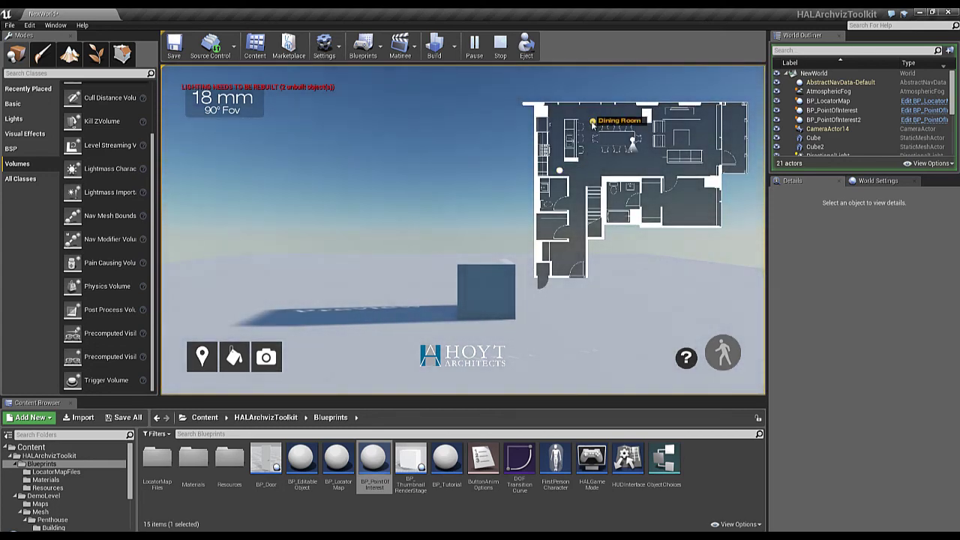
{"action": "mouse_move", "coordinate": [560, 170]}
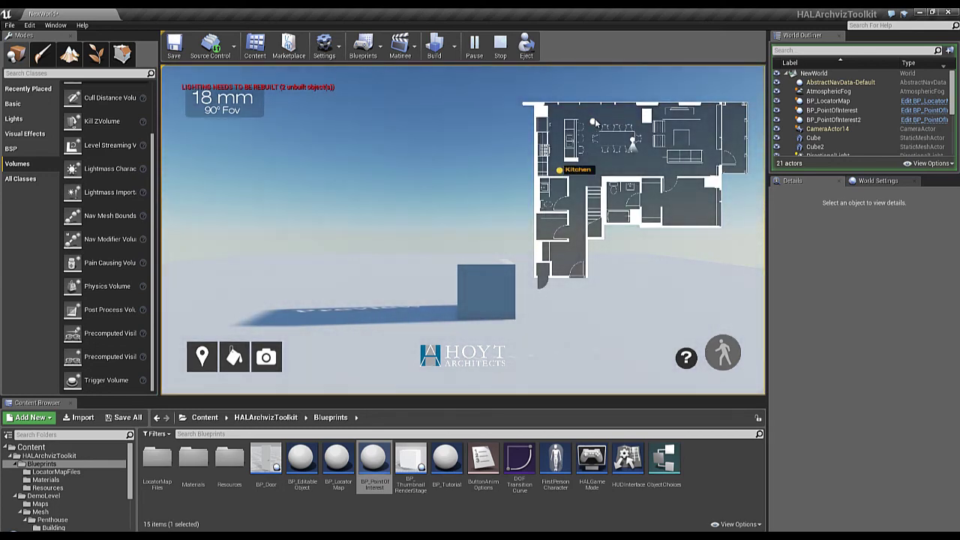
{"action": "left_click", "coordinate": [593, 122]}
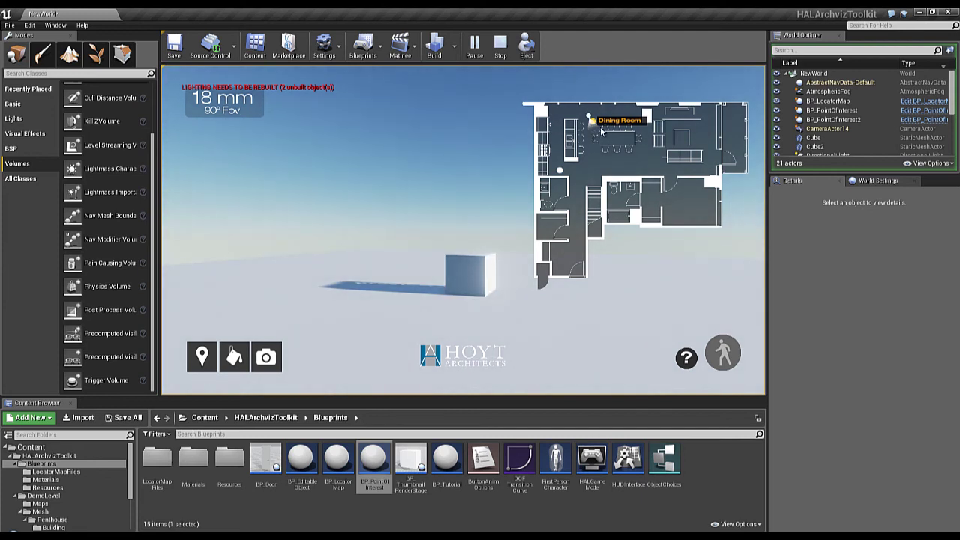
{"action": "mouse_move", "coordinate": [590, 120]}
{"action": "left_click", "coordinate": [560, 171]}
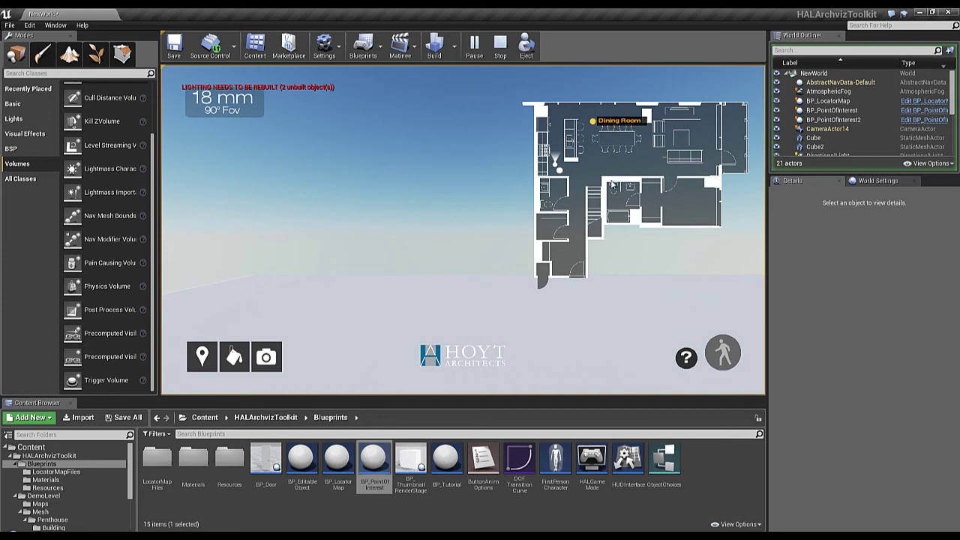
{"action": "left_click", "coordinate": [622, 159]}
{"action": "left_click", "coordinate": [633, 142]}
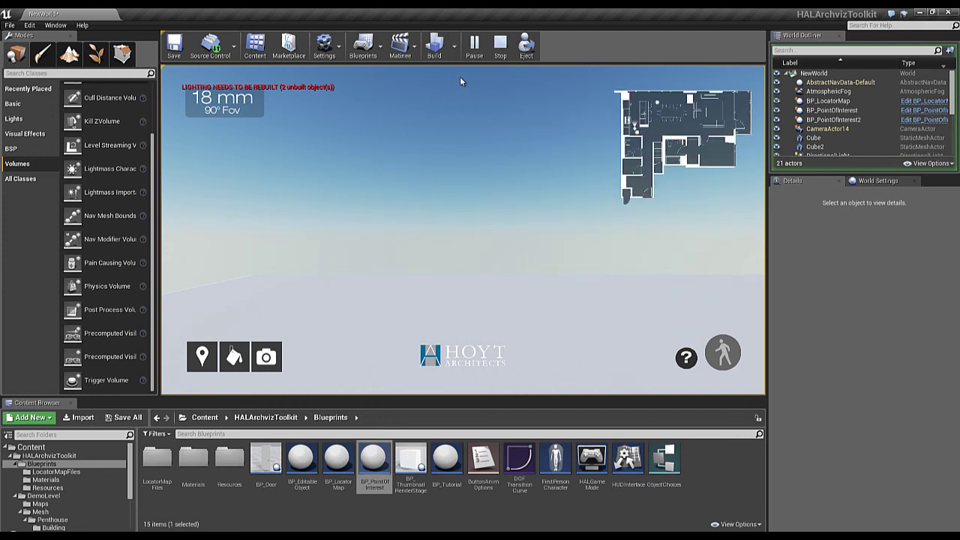
{"action": "left_click", "coordinate": [502, 47]}
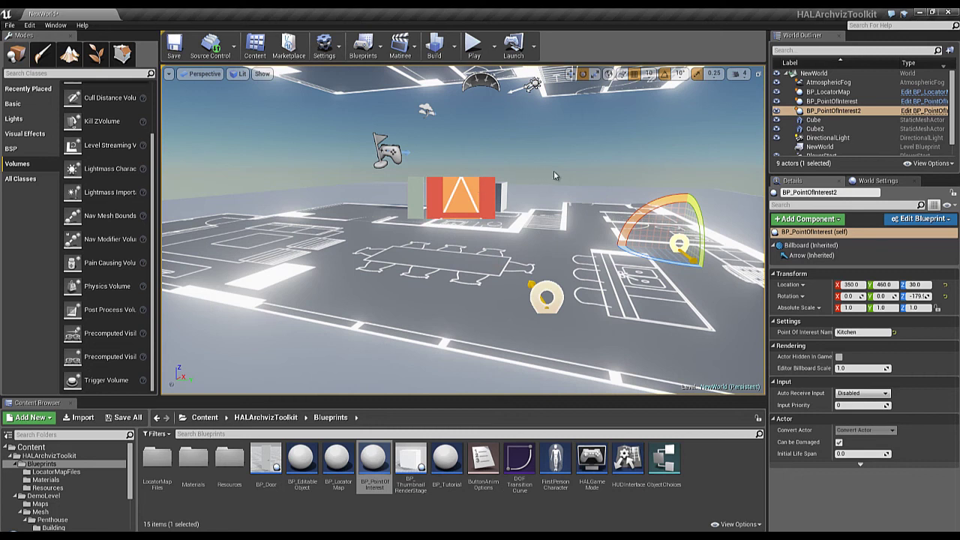
Step: Drag the BP_Tutorial blueprint from the Content Browser into the level
{"action": "left_click", "coordinate": [446, 463]}
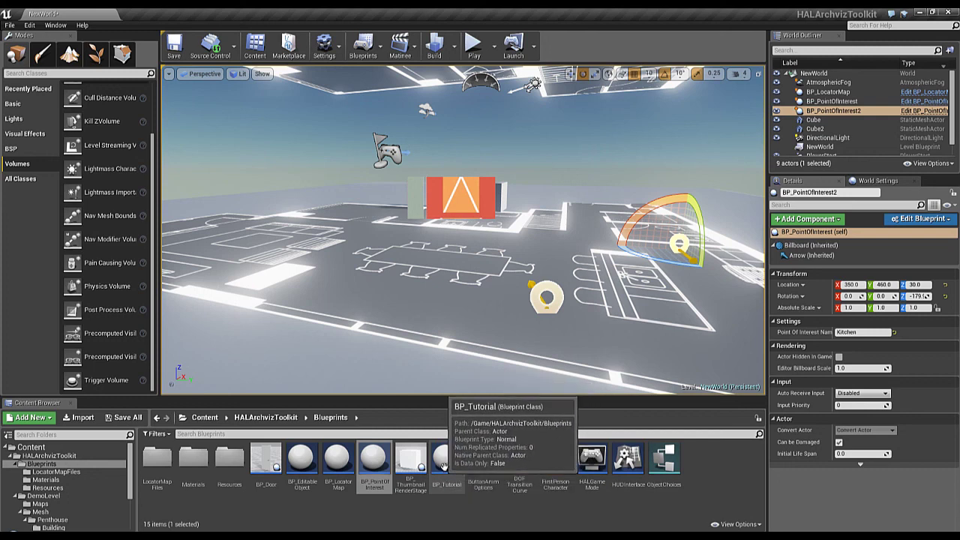
{"action": "left_click_drag", "start_coordinate": [298, 260], "coordinate": [278, 246]}
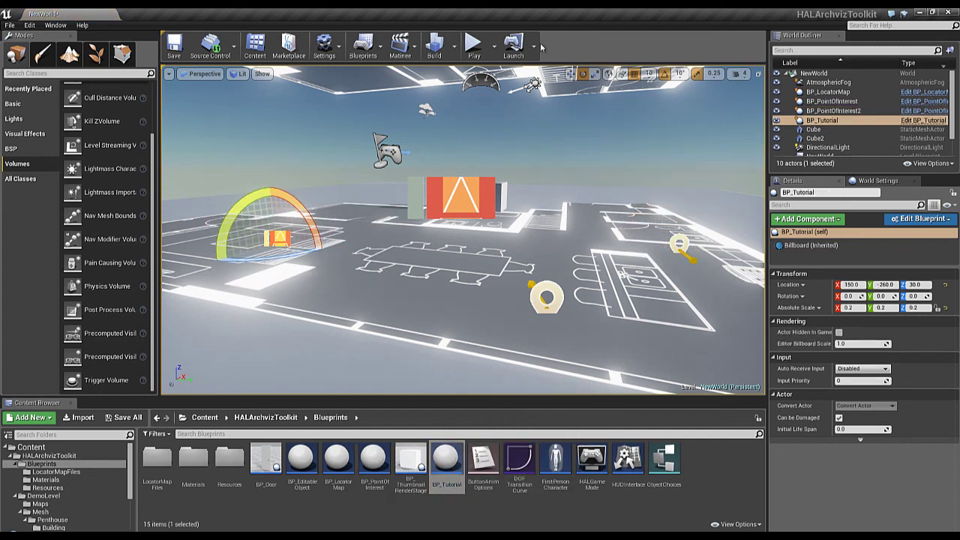
Step: Start Play and accept the tutorial, choosing its Keyboard version
{"action": "left_click", "coordinate": [473, 45]}
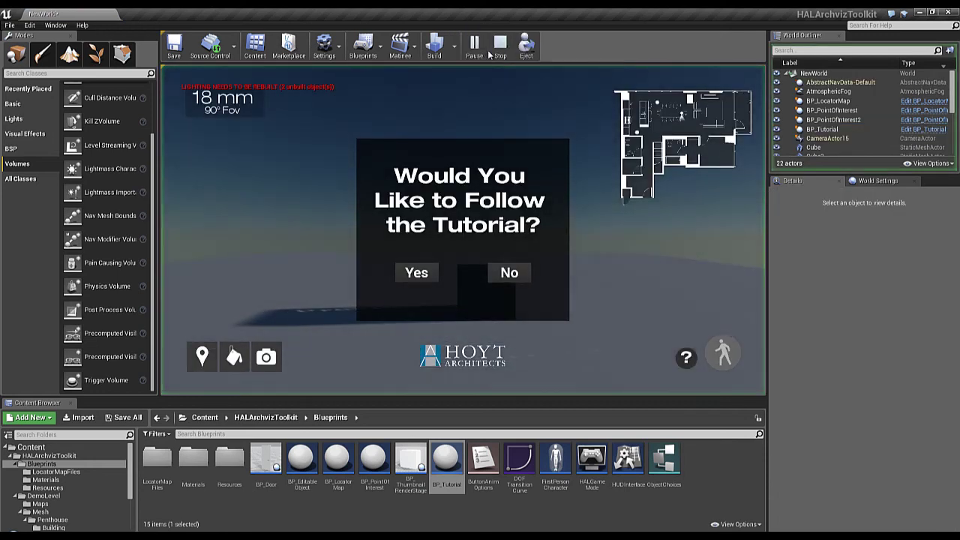
{"action": "left_click", "coordinate": [417, 275]}
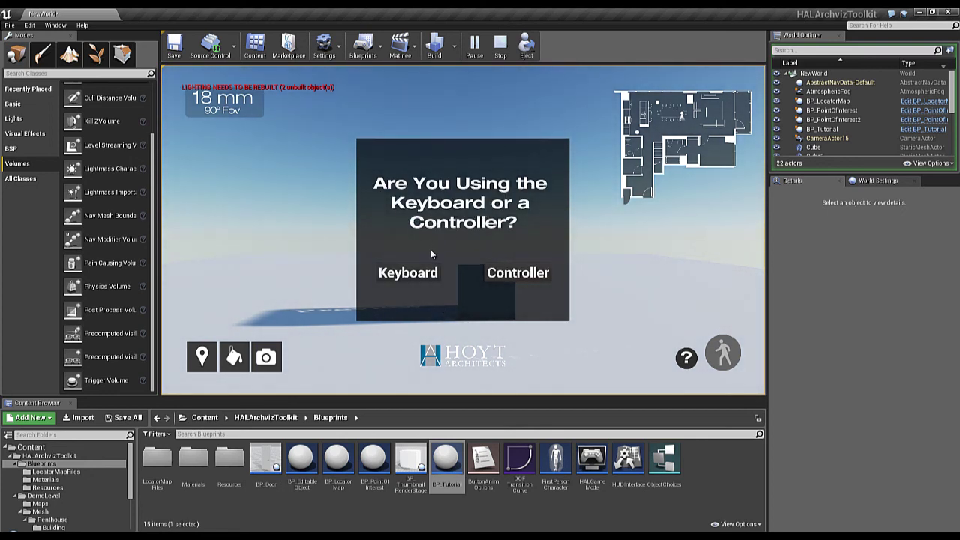
{"action": "left_click", "coordinate": [405, 273]}
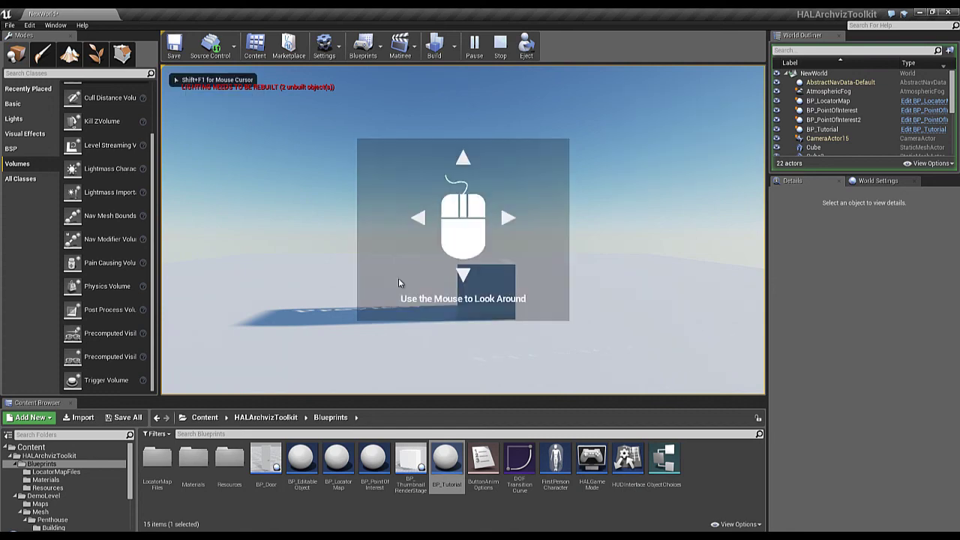
Step: Follow the tutorial hints by looking around with the mouse and walking forward with W
{"action": "mouse_move", "coordinate": [398, 277]}
{"action": "left_mouse_down"}
{"action": "mouse_move", "coordinate": [564, 234]}
{"action": "mouse_move", "coordinate": [502, 184]}
{"action": "mouse_move", "coordinate": [338, 306]}
{"action": "mouse_move", "coordinate": [431, 266]}
{"action": "mouse_move", "coordinate": [395, 275]}
{"action": "left_mouse_up"}
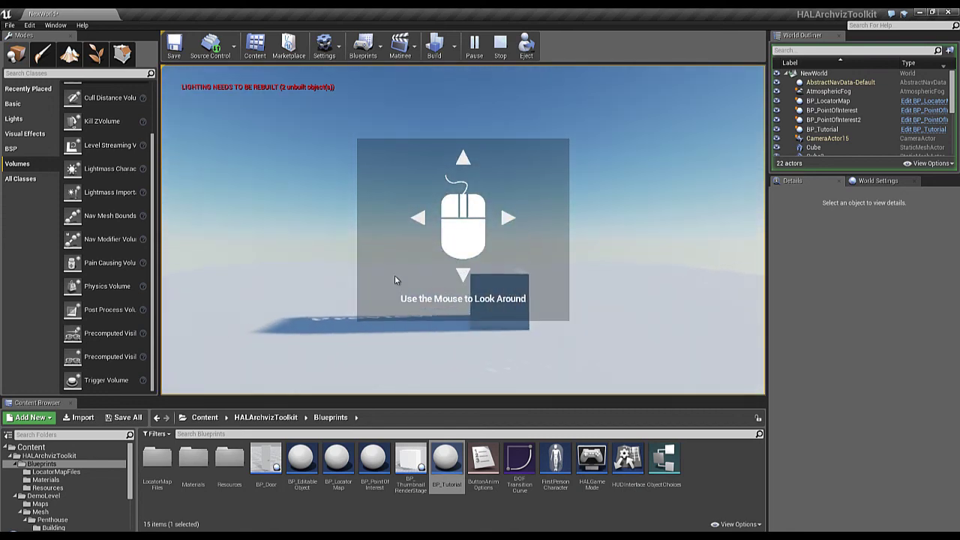
{"action": "key", "text": "w"}
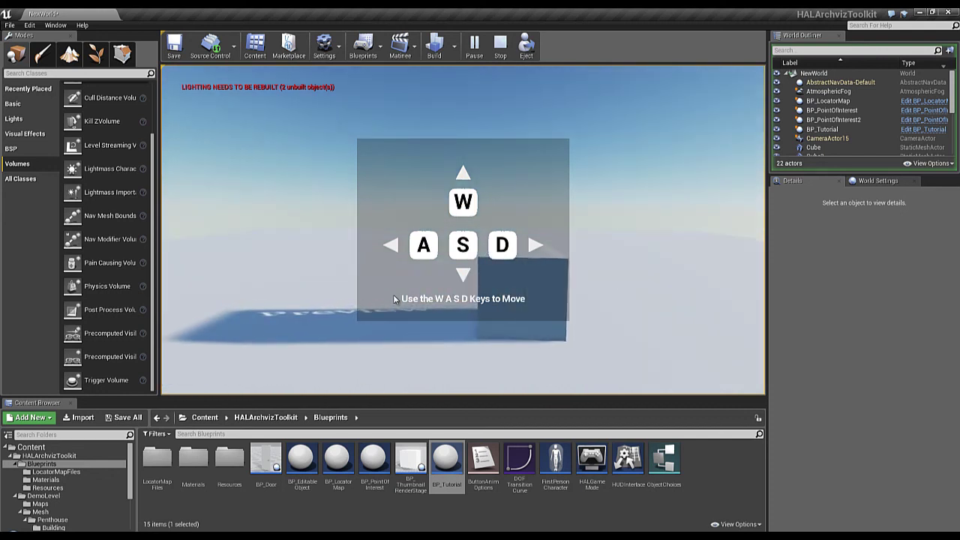
{"action": "key", "text": "w"}
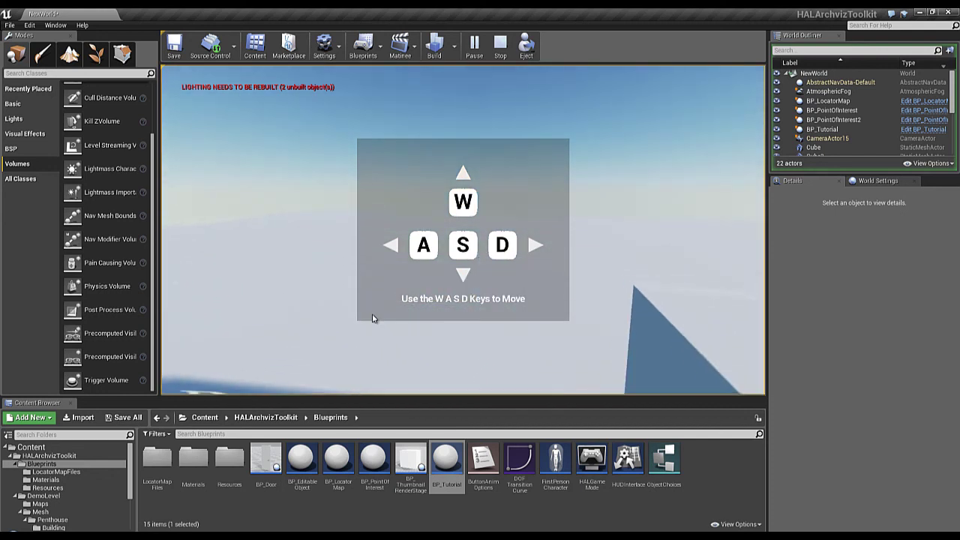
{"action": "key", "text": "w"}
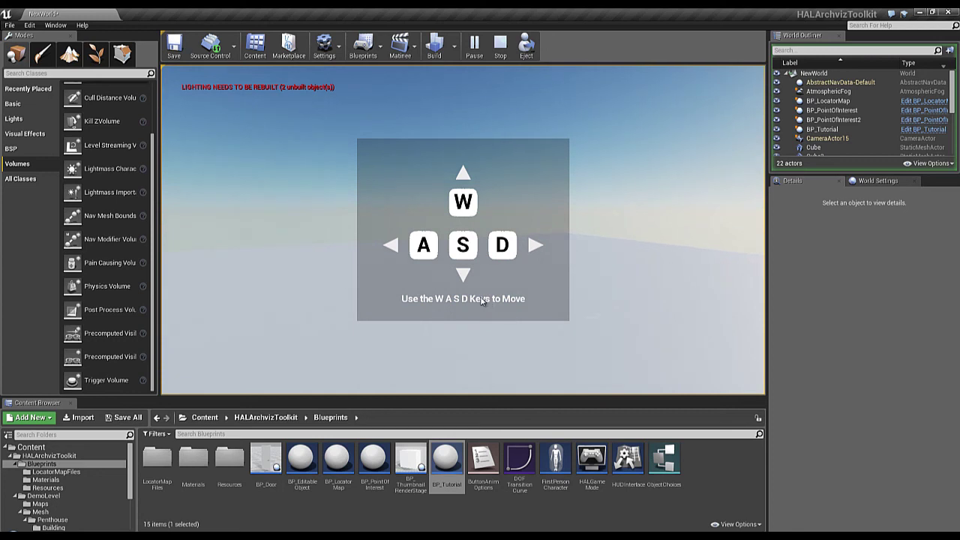
{"action": "key", "text": "w"}
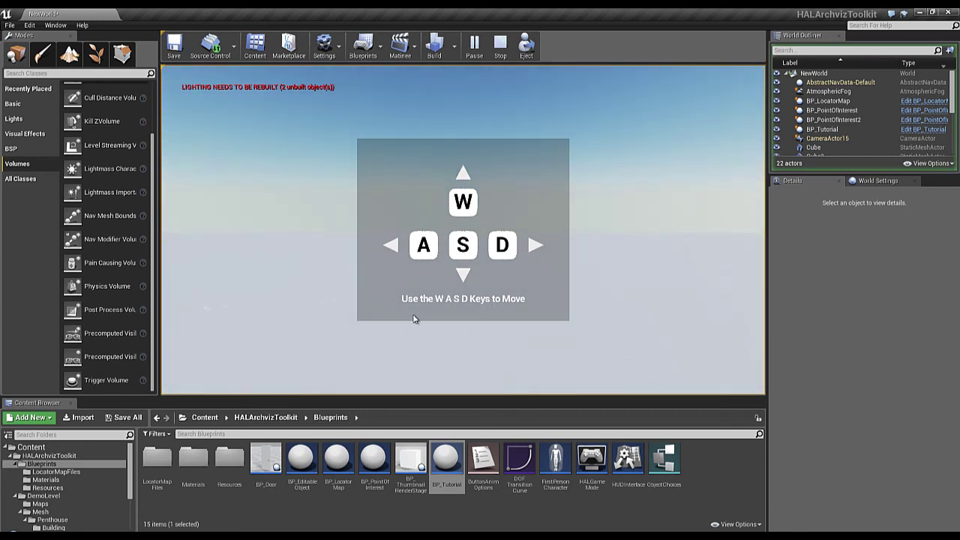
Step: Turn the game view once more, then end the play session with Esc
{"action": "left_click_drag", "start_coordinate": [413, 318], "coordinate": [525, 308]}
{"action": "key", "text": "Escape"}
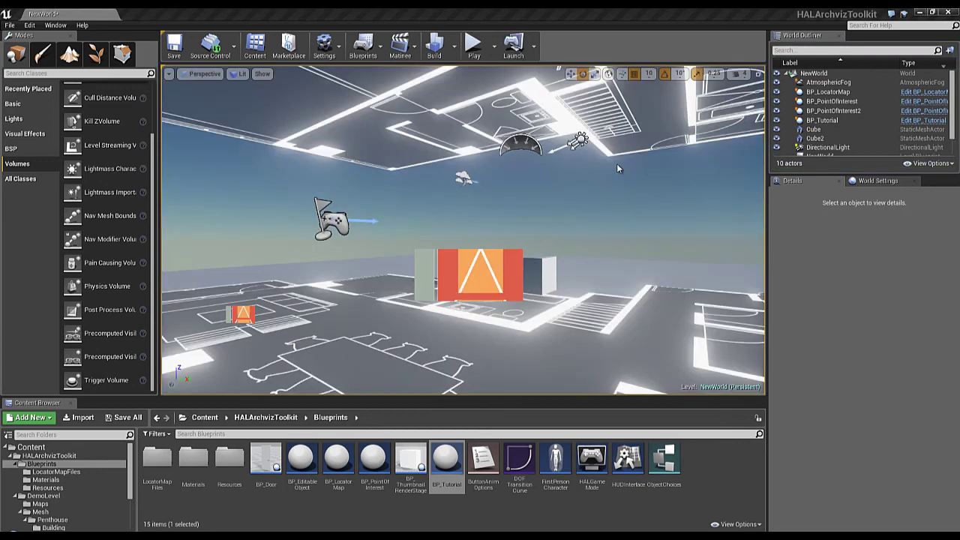